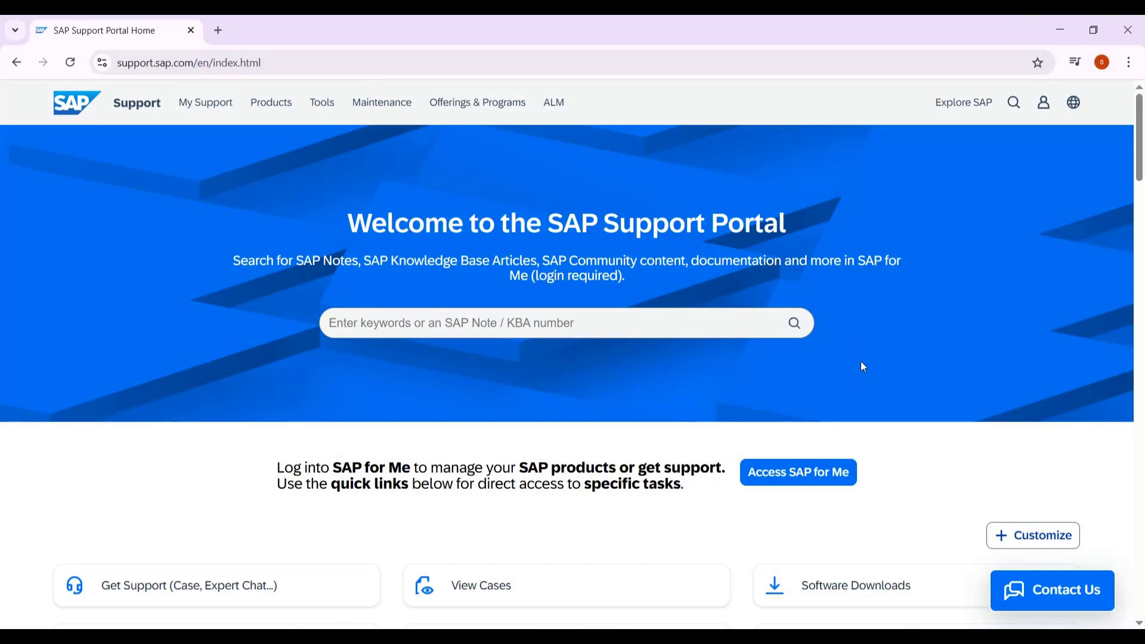
Step: Find the Software Downloads tile among the Support Portal quick links and open it in a new tab
scroll(865, 391, "down", 10)
scroll(865, 391, "down", 20)
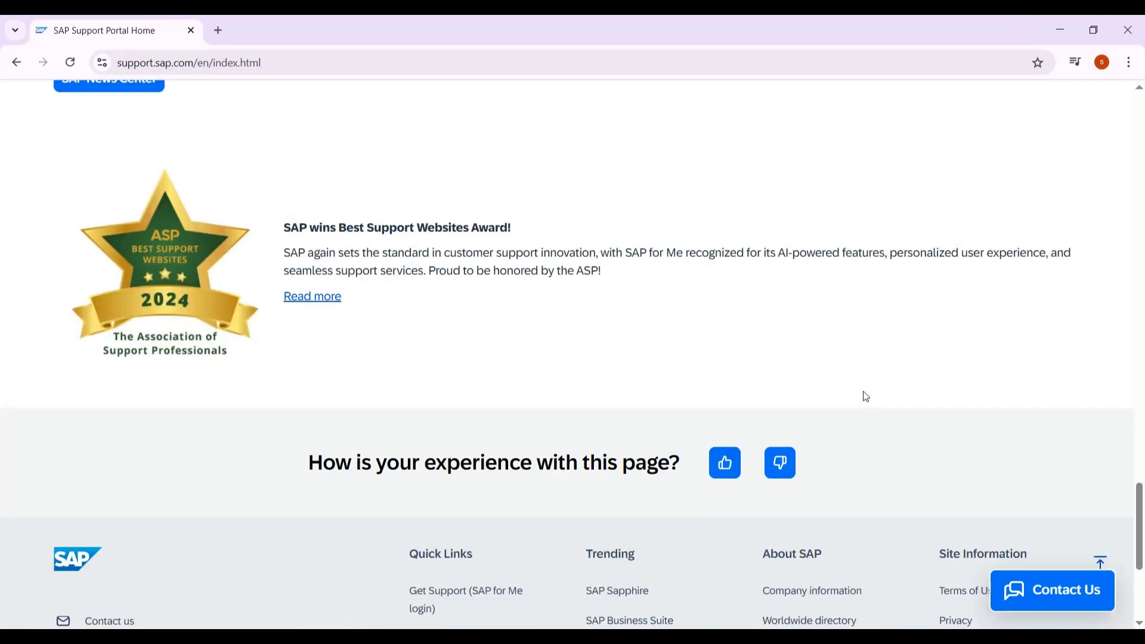
left_click_drag(1139, 523, 1063, 228)
scroll(1063, 228, "up", 5)
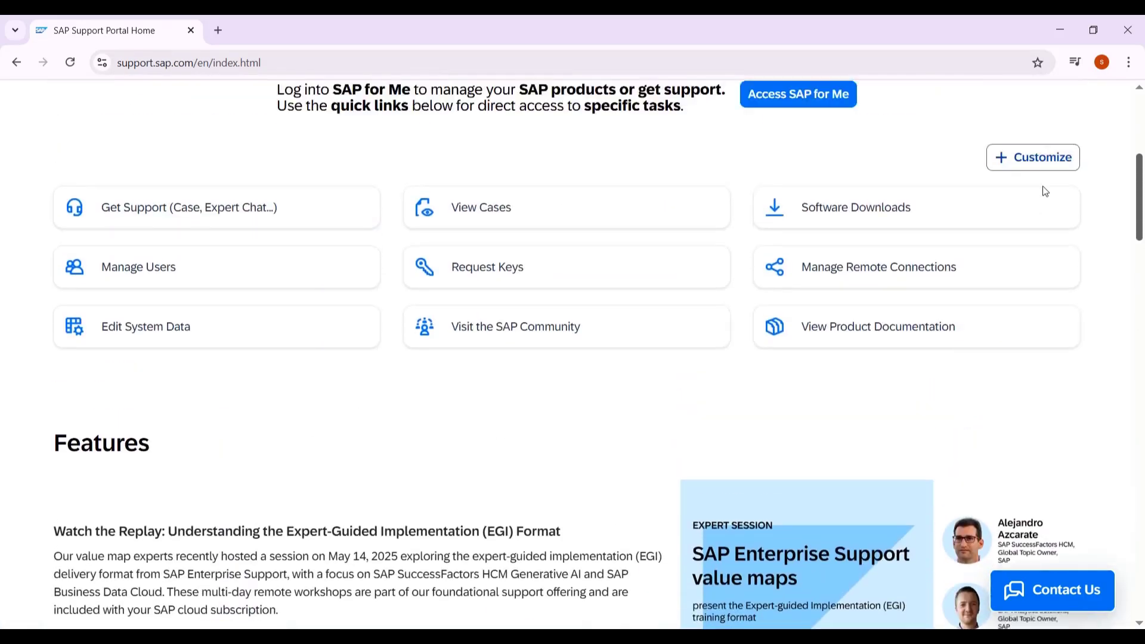
scroll(1052, 217, "down", 4)
scroll(1054, 216, "up", 1)
scroll(1054, 217, "up", 2)
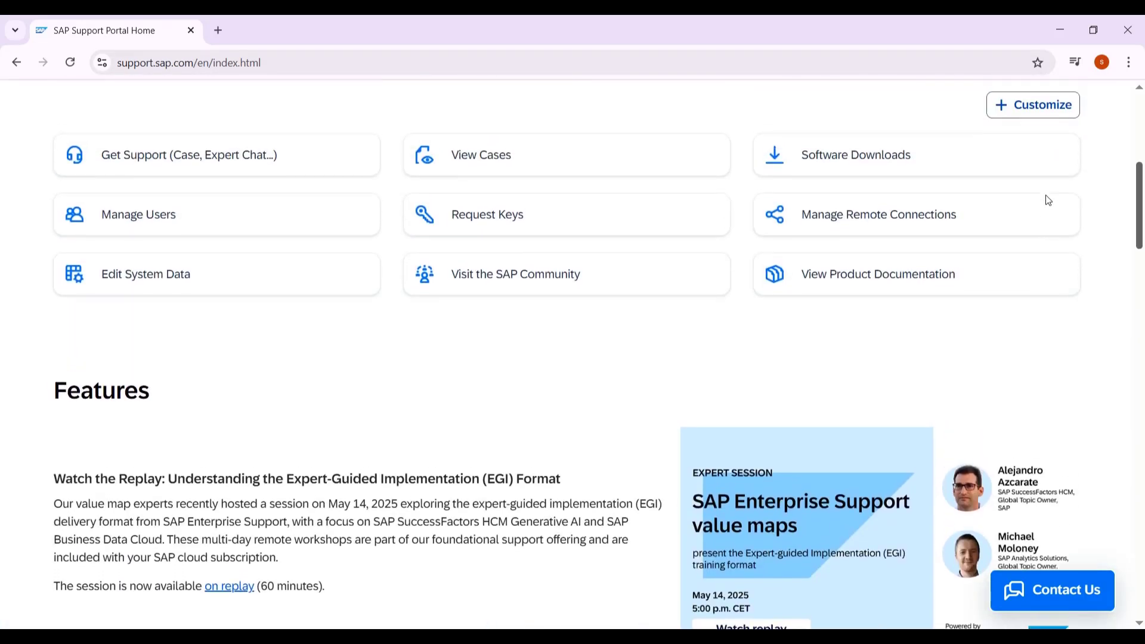
scroll(1046, 200, "down", 18)
scroll(1041, 185, "up", 18)
scroll(1049, 210, "up", 1)
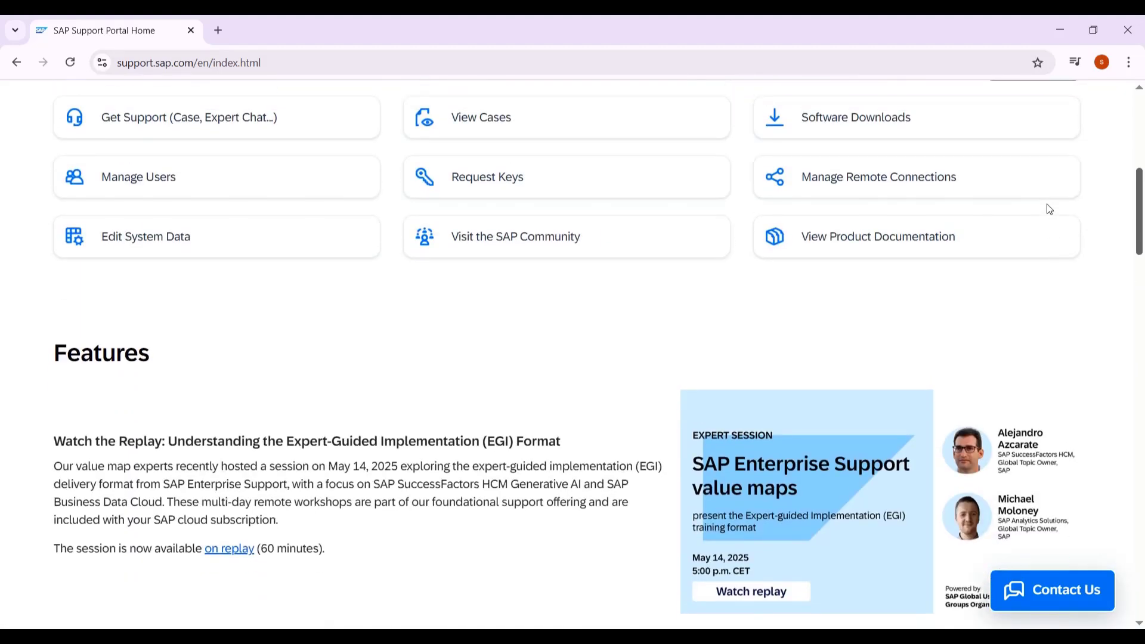
scroll(1031, 330, "up", 1)
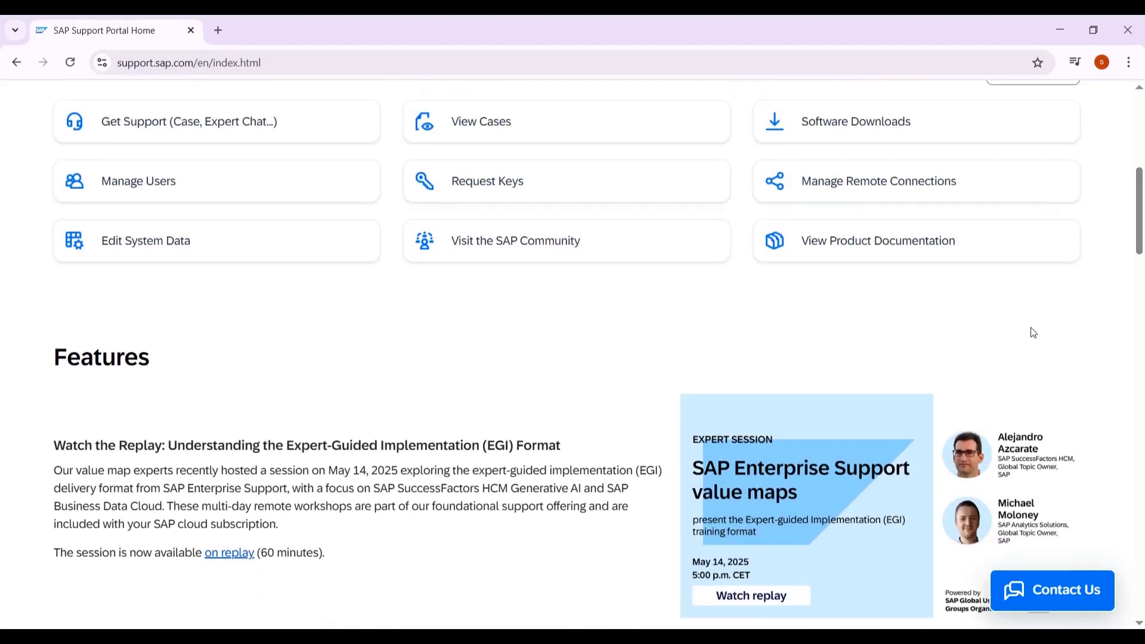
scroll(1033, 333, "up", 1)
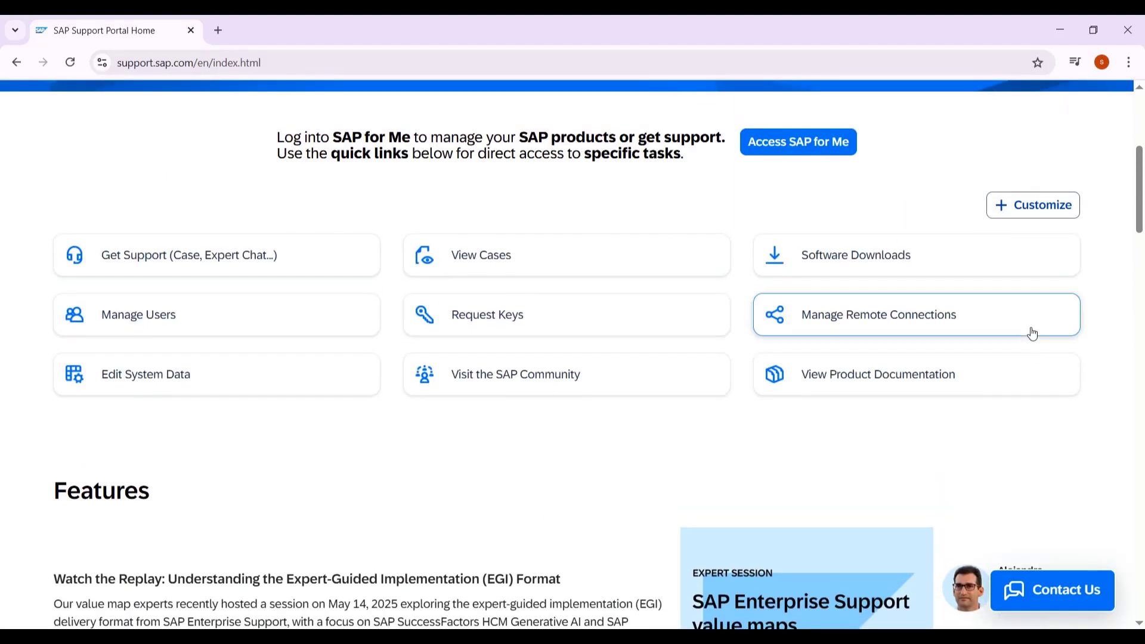
left_click(930, 272)
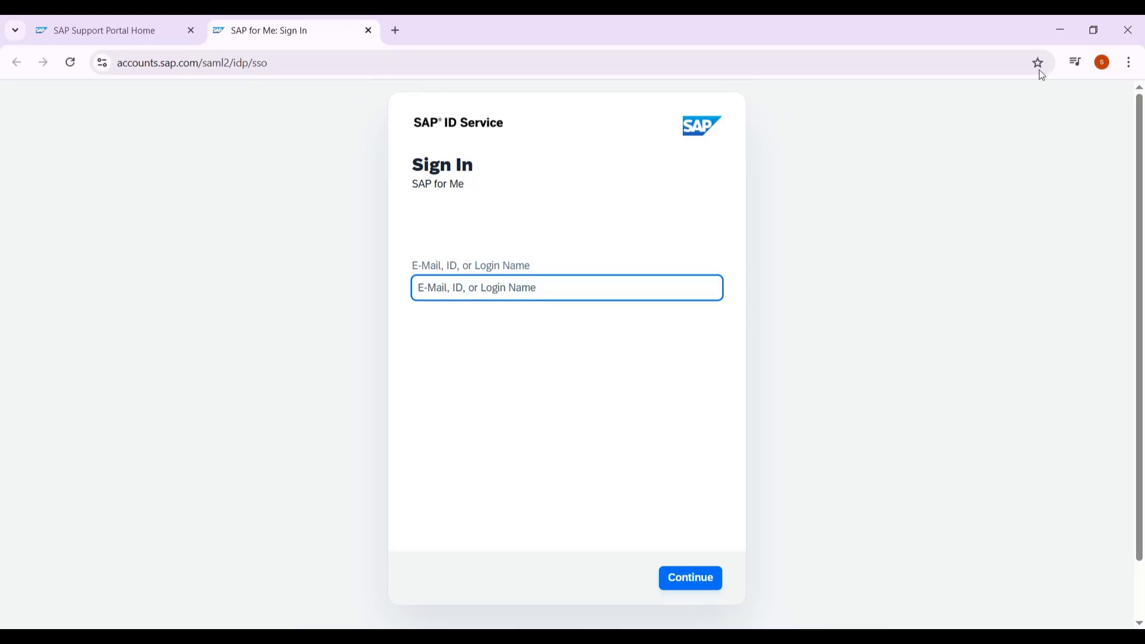
Step: Minimize the browser, browse the SAPgui 7.40.zip n folder and its Comp._1_ subfolder, then close Explorer
left_click(1058, 38)
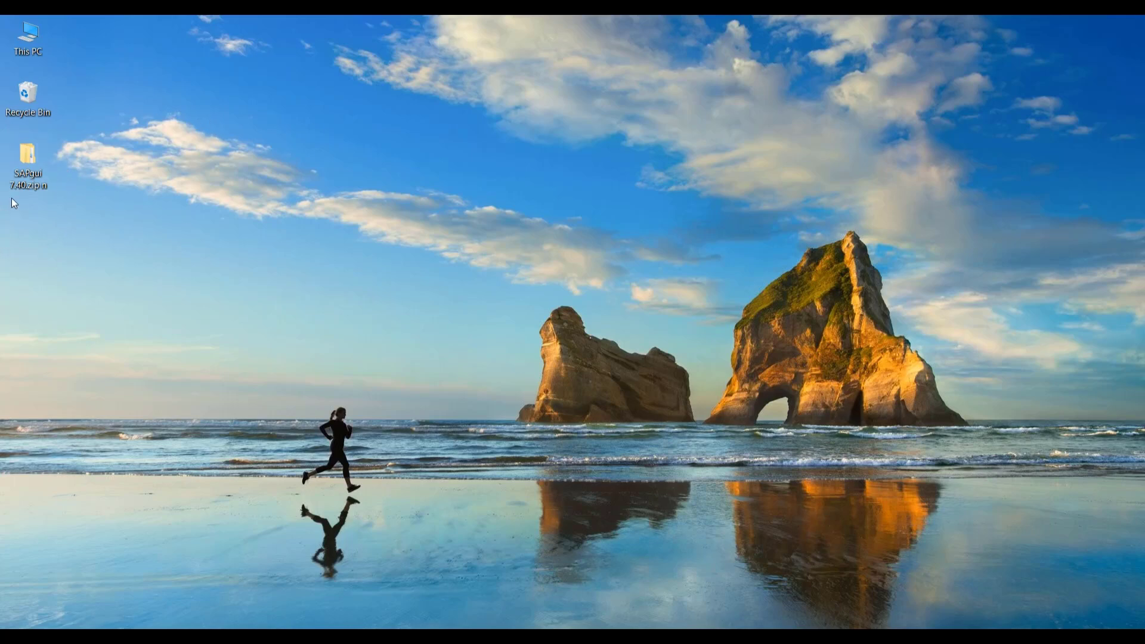
double_click(28, 165)
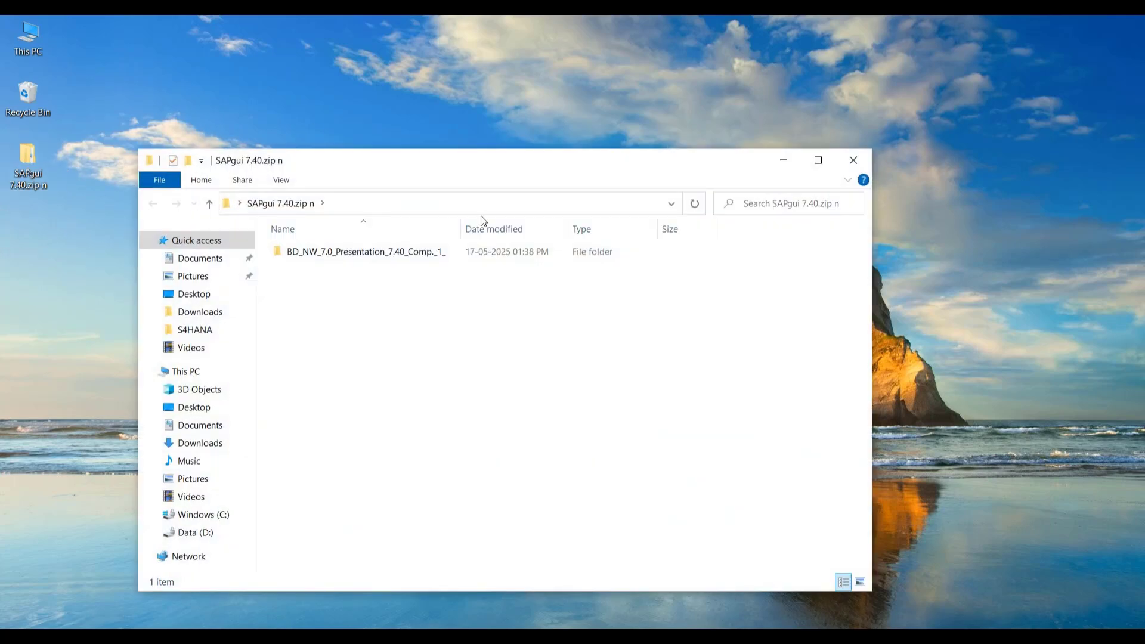
left_click(817, 161)
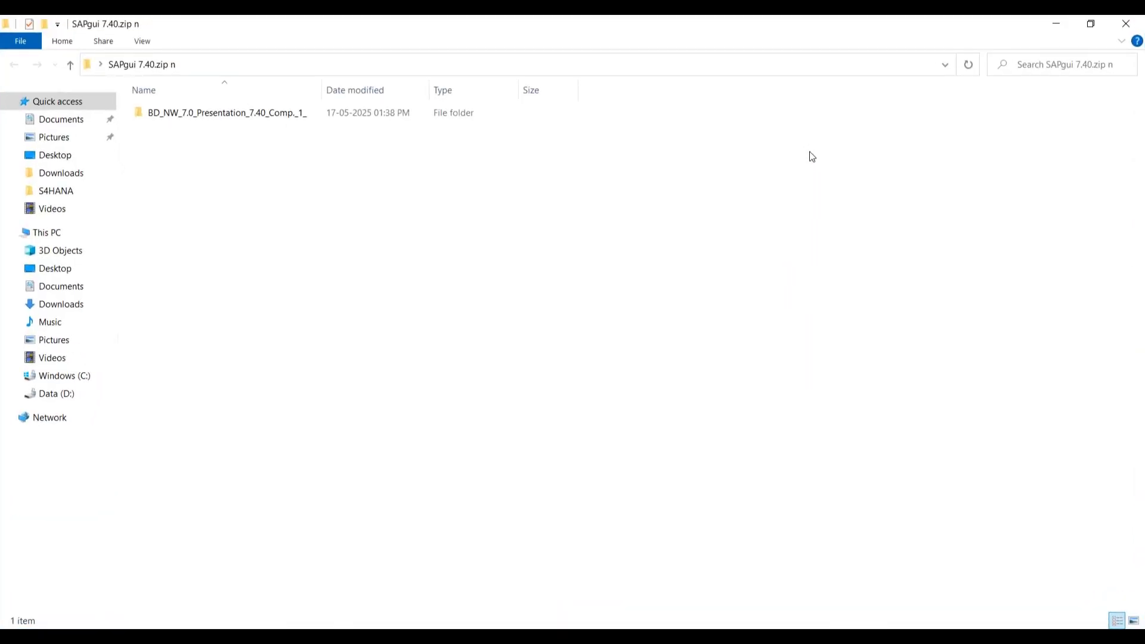
double_click(253, 118)
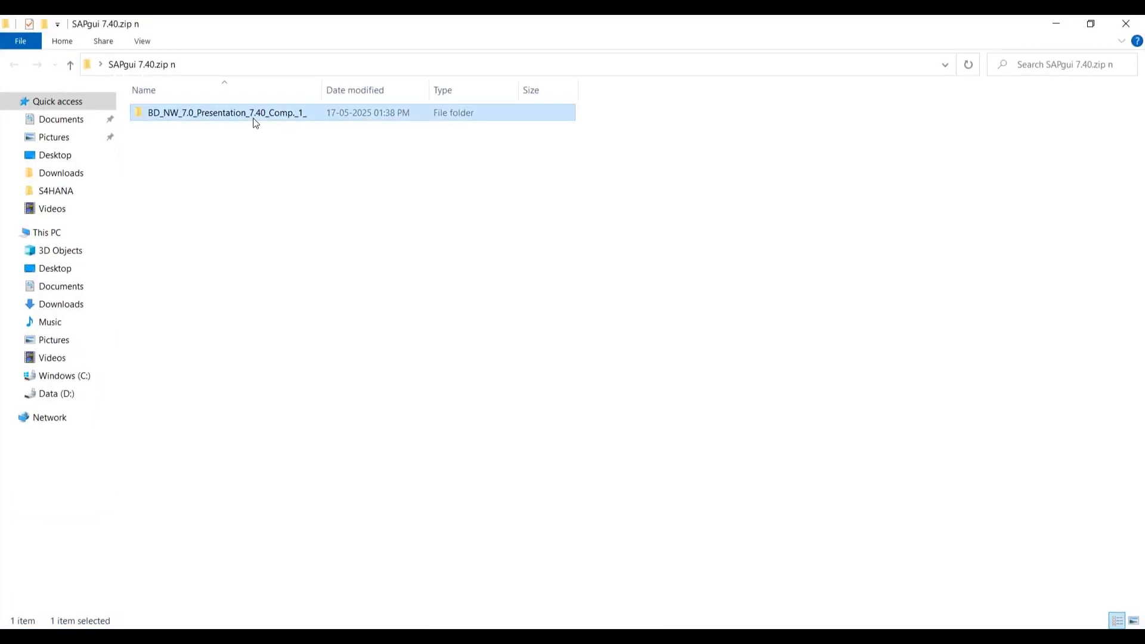
left_click(152, 66)
left_click(1133, 29)
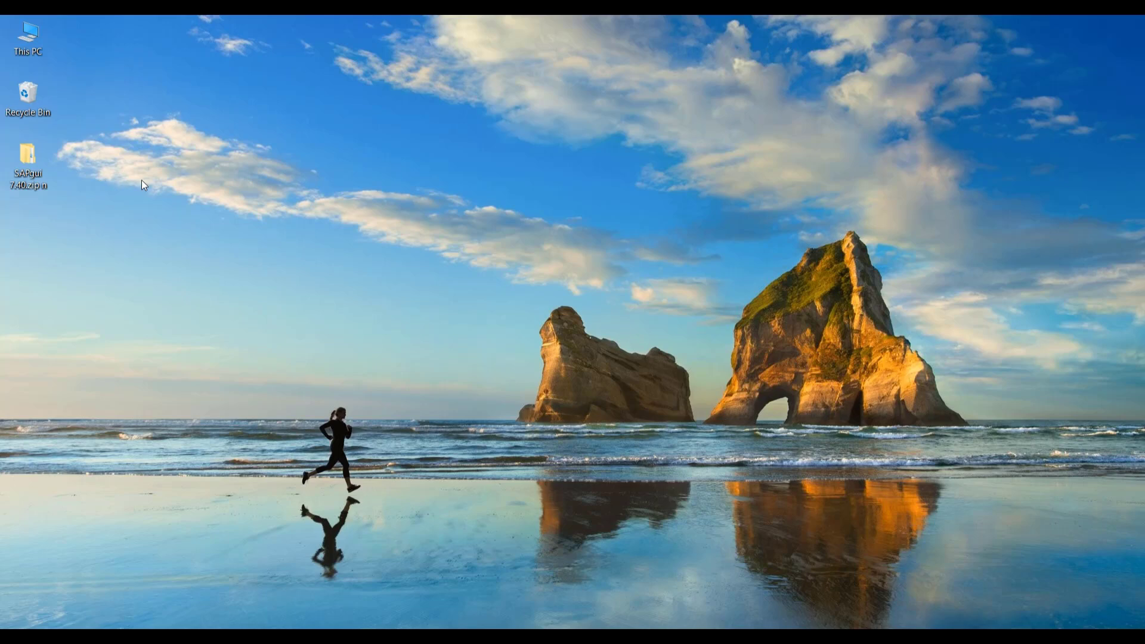
Step: Navigate to BD_NW_7.0_Presentation_7.40_Comp._1_\PRES1\GUI\WINDOWS\WIN32 inside the SAPgui folder
double_click(28, 171)
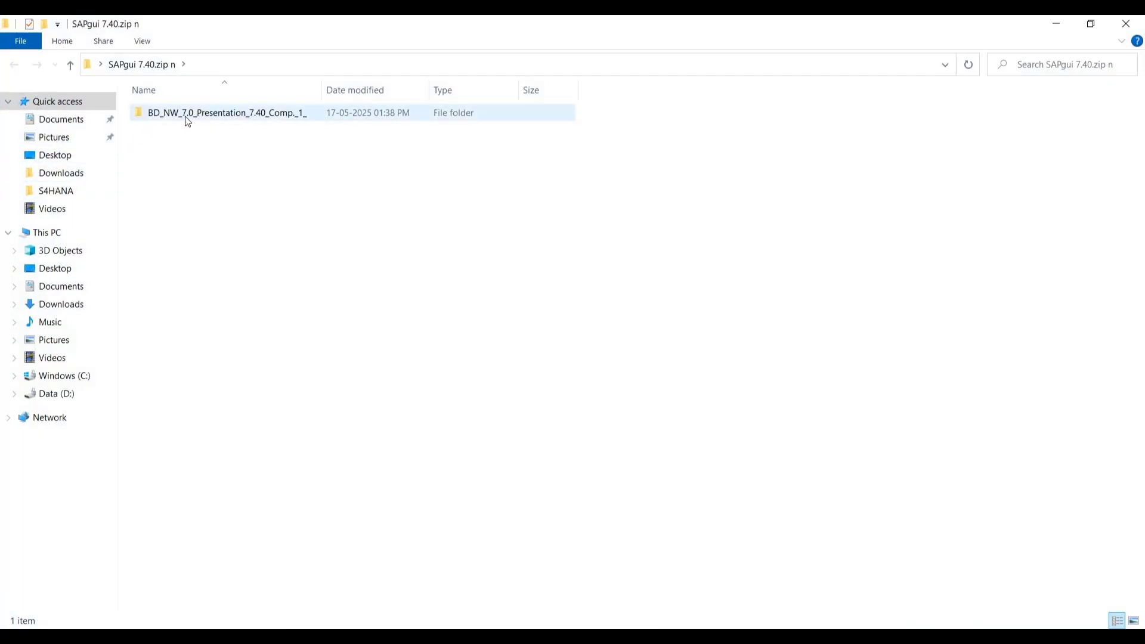
double_click(185, 116)
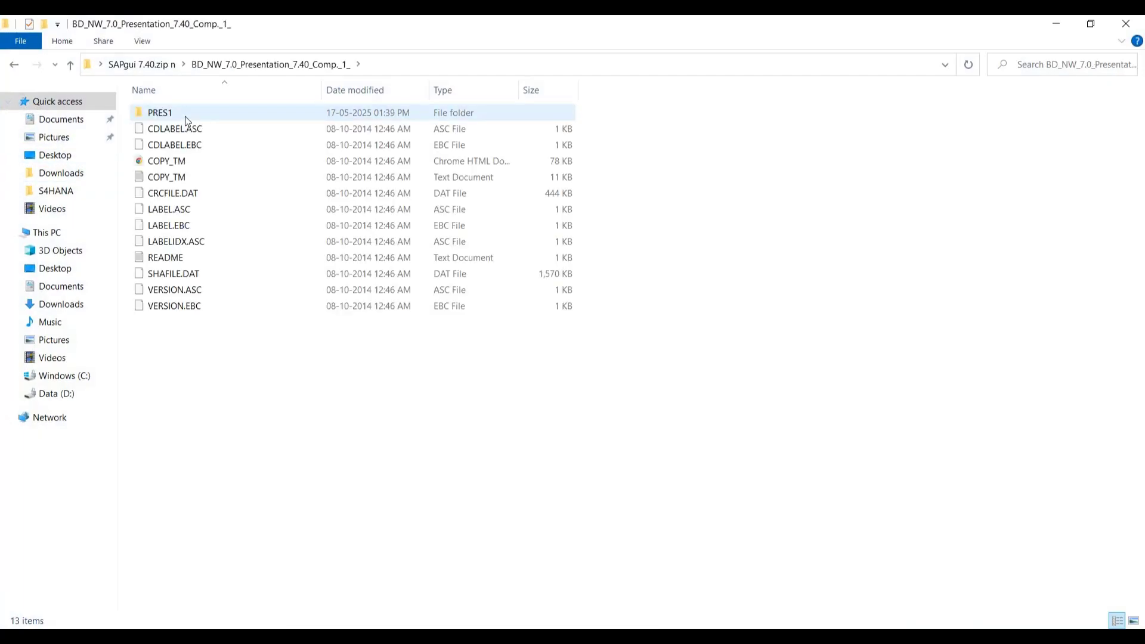
left_click(186, 118)
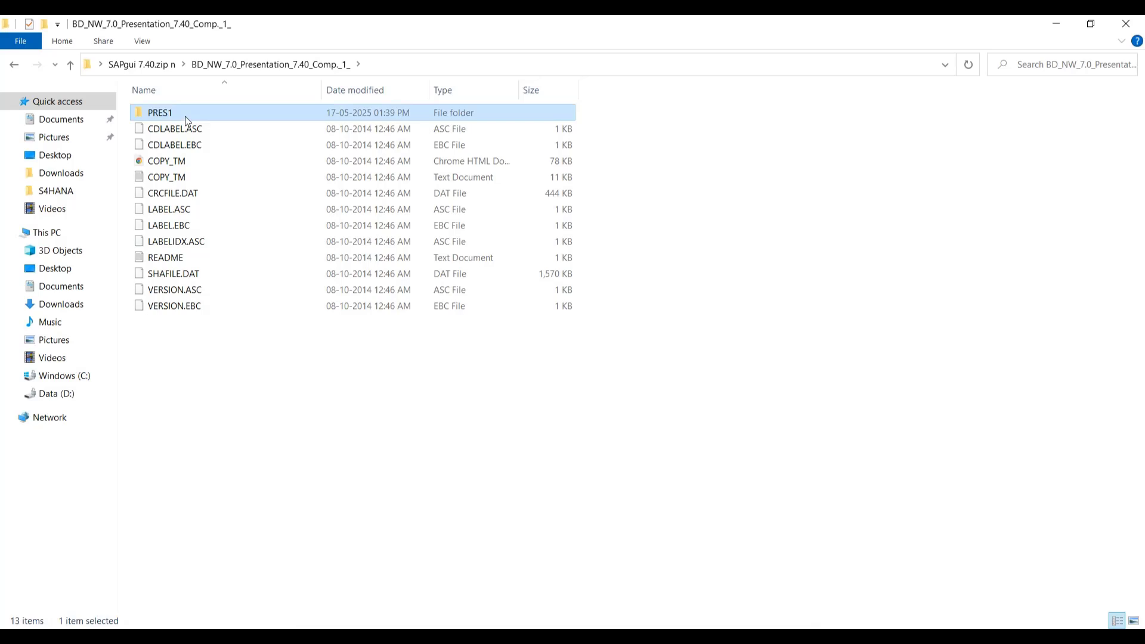
double_click(186, 121)
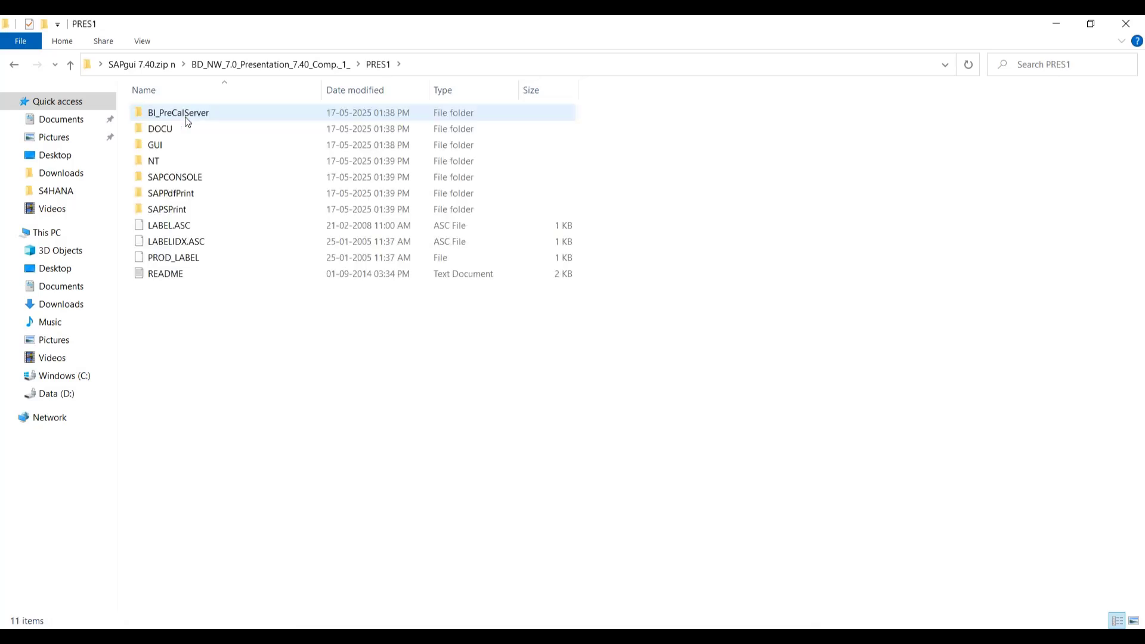
double_click(178, 149)
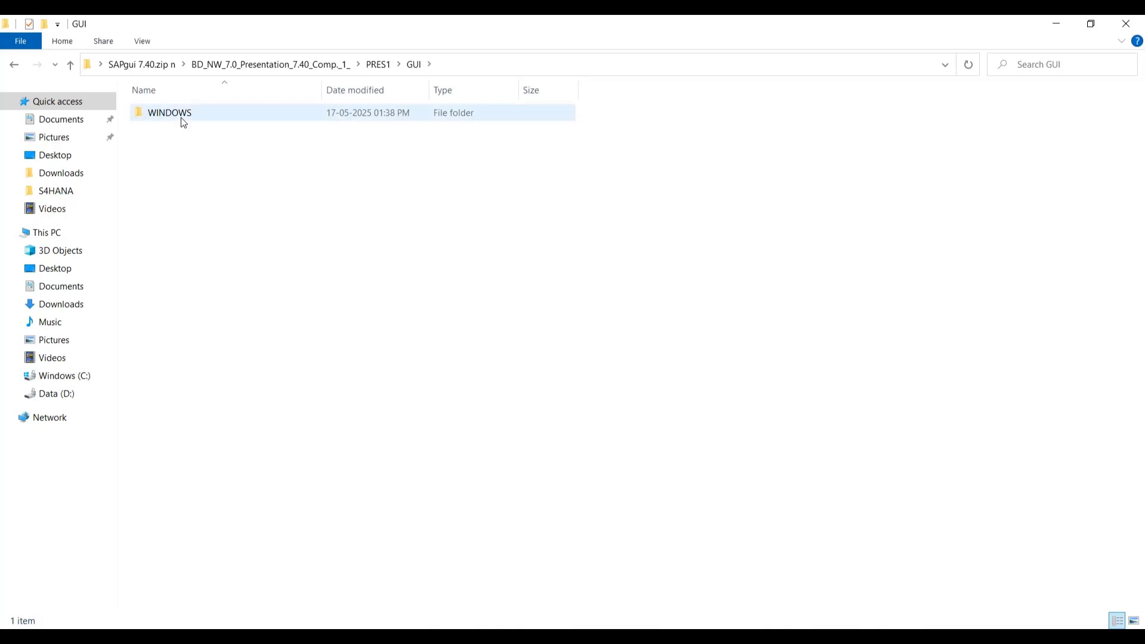
left_click(188, 114)
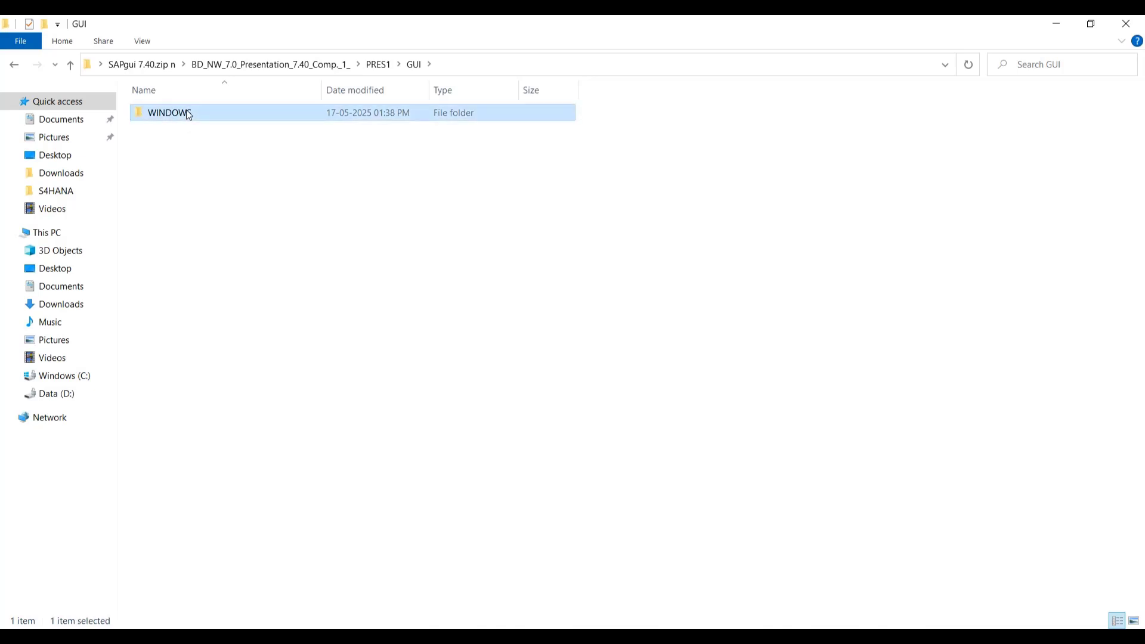
double_click(188, 115)
double_click(188, 114)
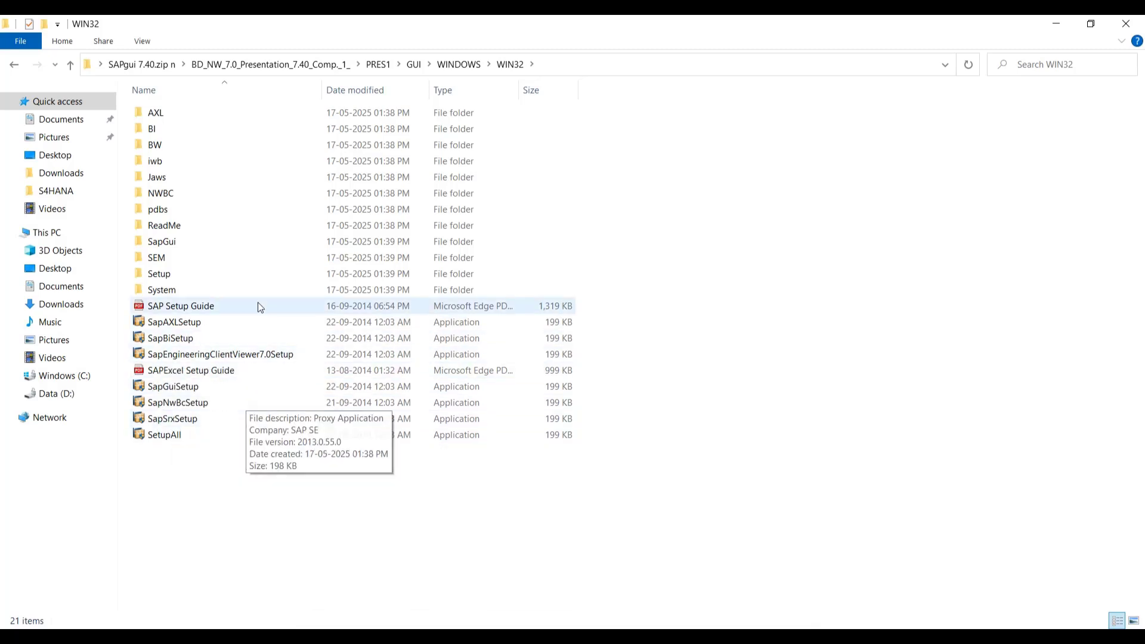
Step: Run SapGuiSetup and select SAP GUI for Windows 7.40 (Compilation 1) for installation
left_click(176, 388)
double_click(176, 387)
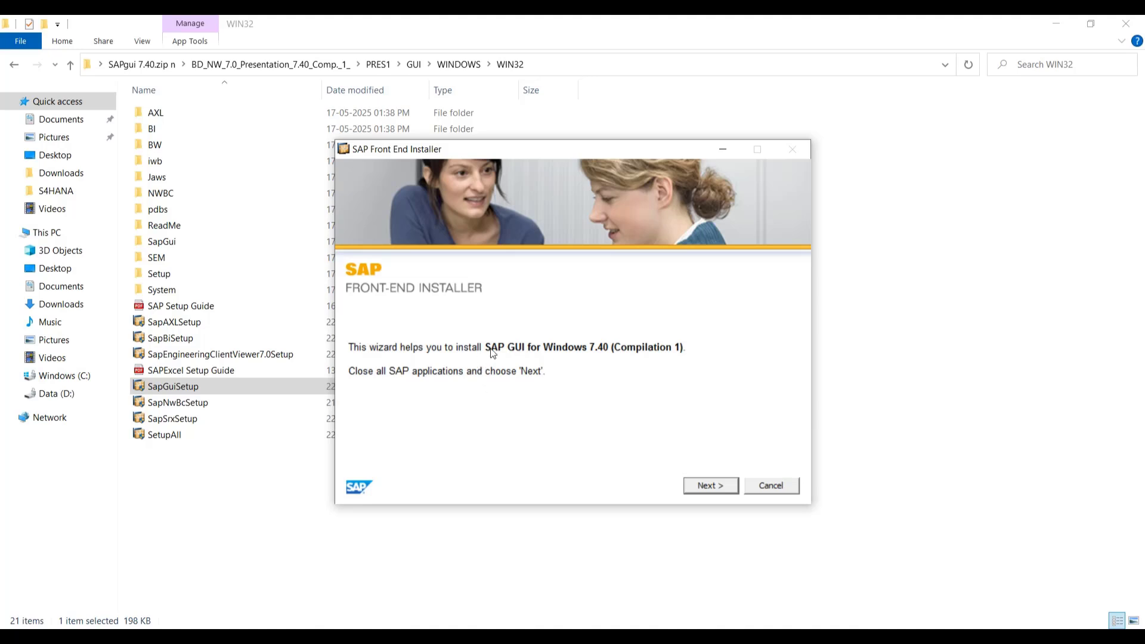
left_click(709, 489)
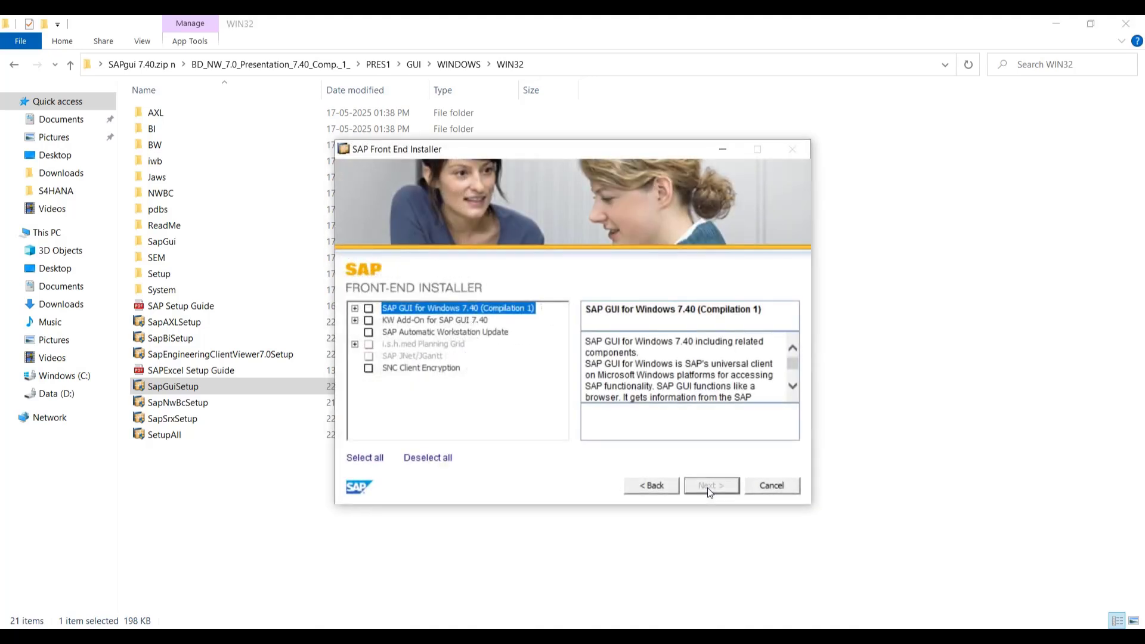
left_click(368, 309)
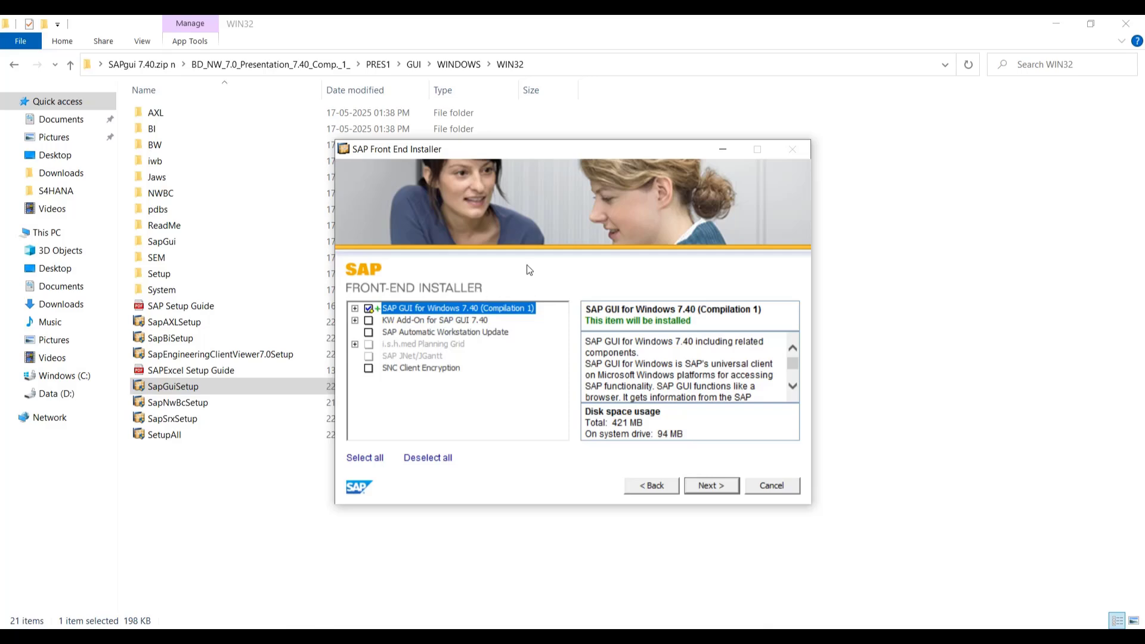
left_click(711, 486)
Step: Accept the default target directory, let the installation finish, and launch SAP Logon from the desktop
left_click(726, 487)
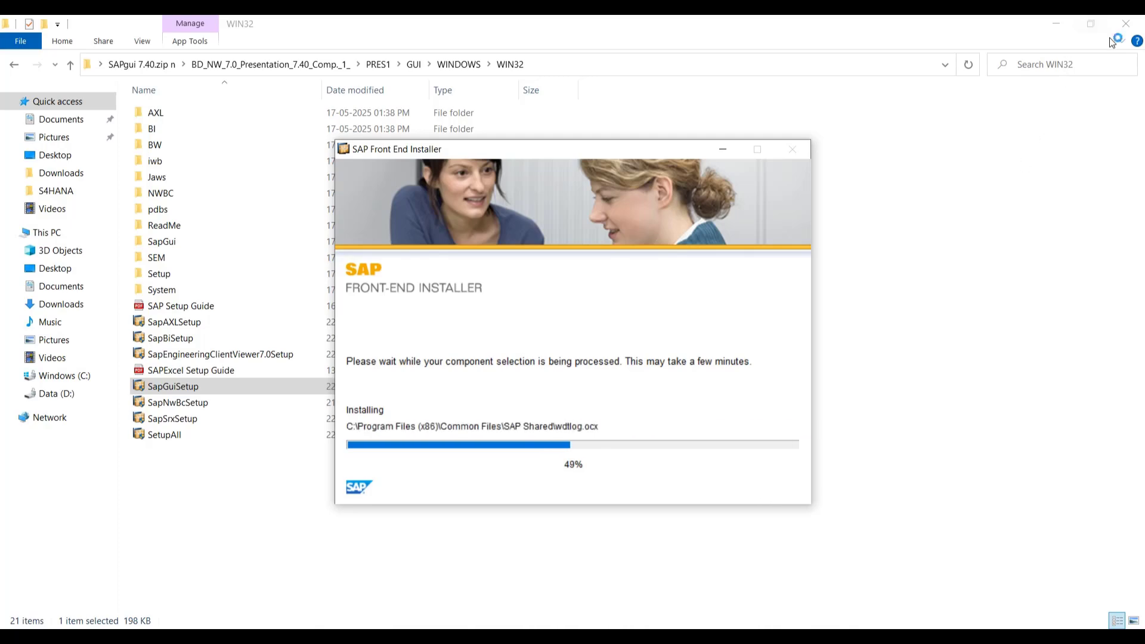
left_click(1124, 25)
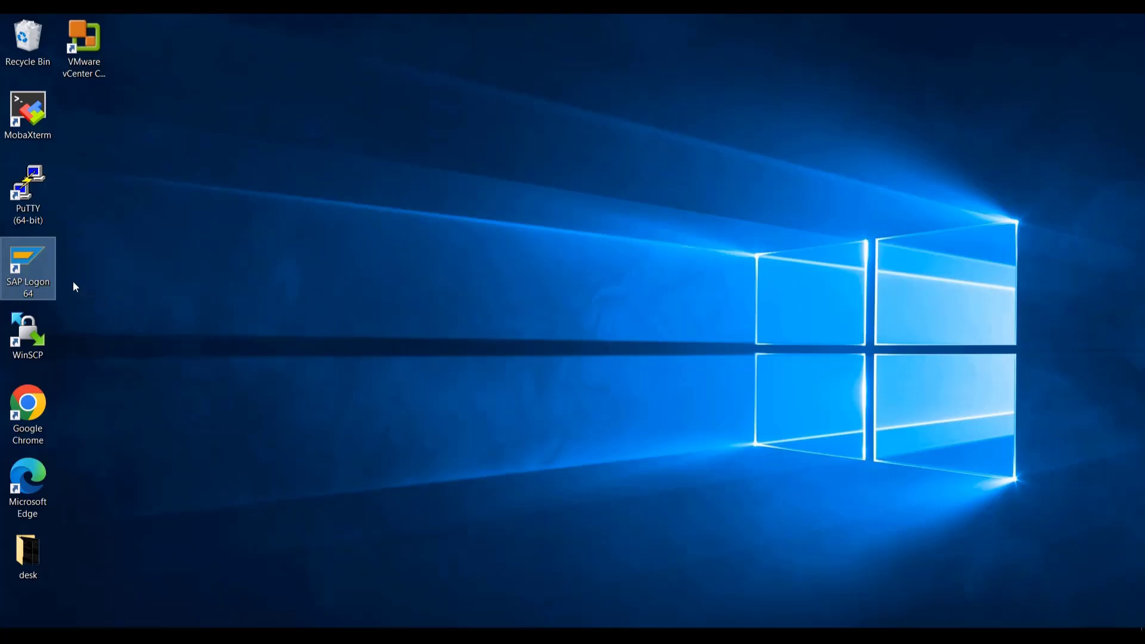
double_click(53, 266)
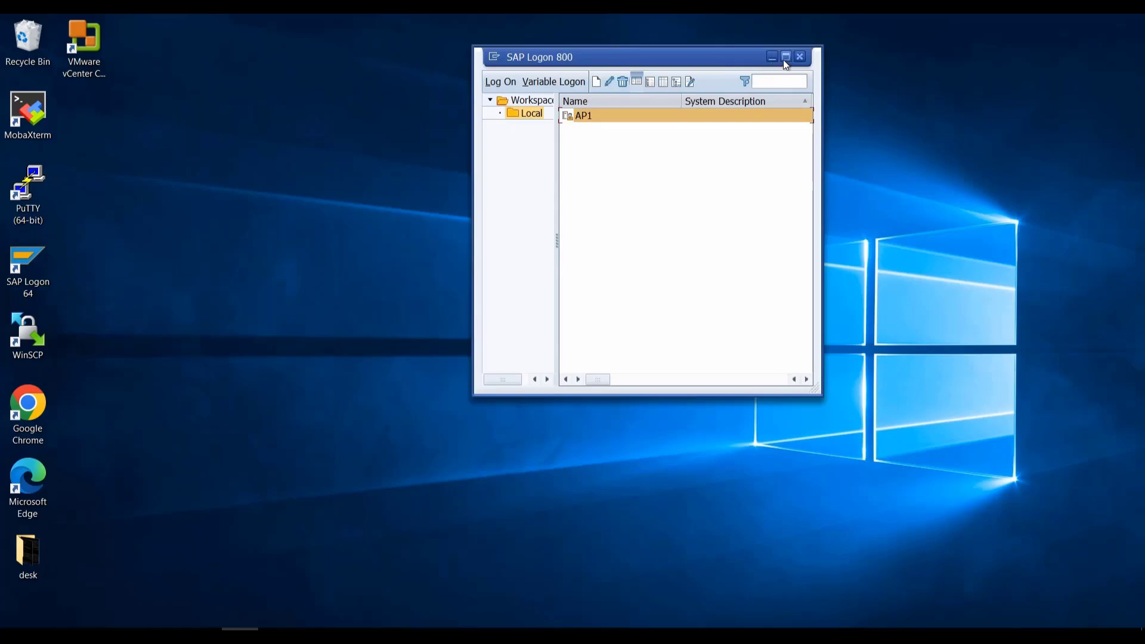
Step: Maximize SAP Logon 800 and delete the AP1 connection entry, confirming the deletion
left_click(785, 58)
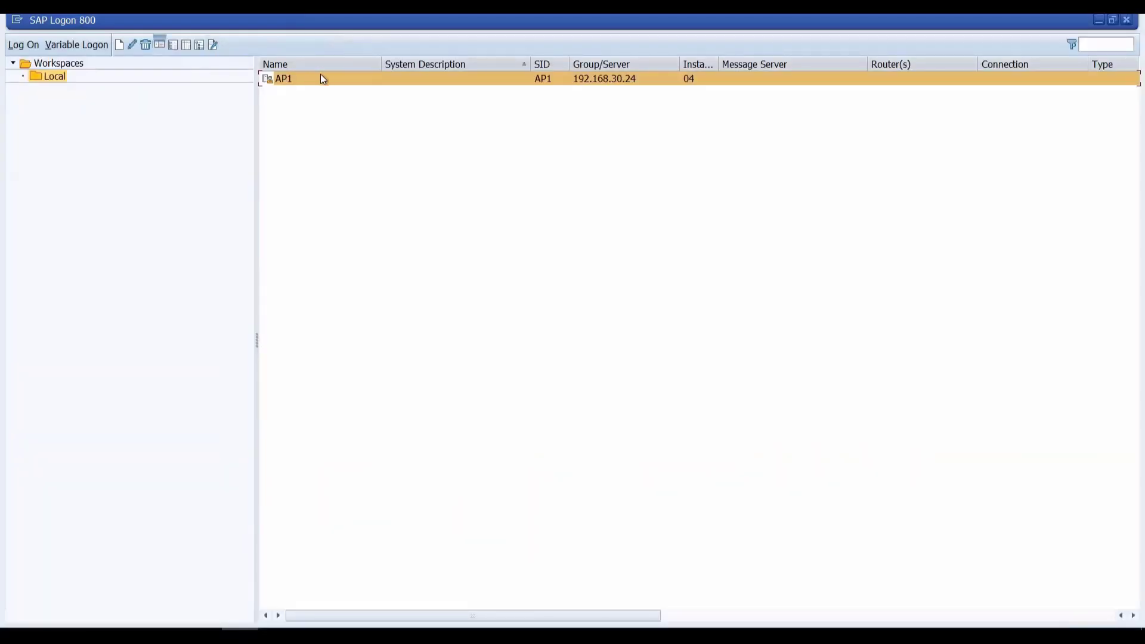
right_click(282, 82)
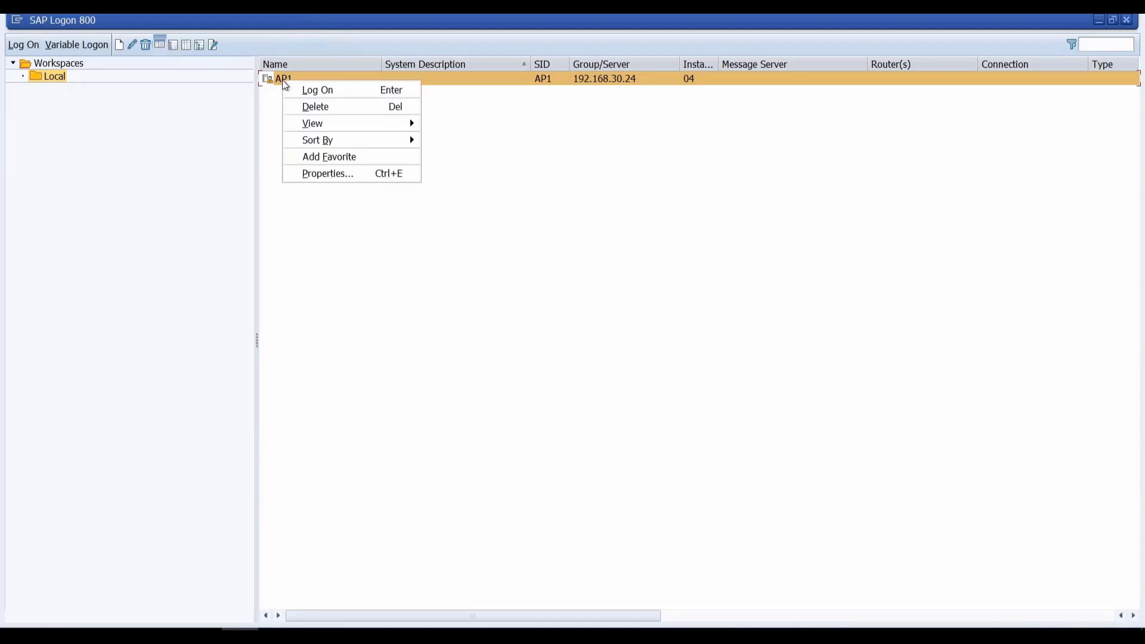
left_click(314, 104)
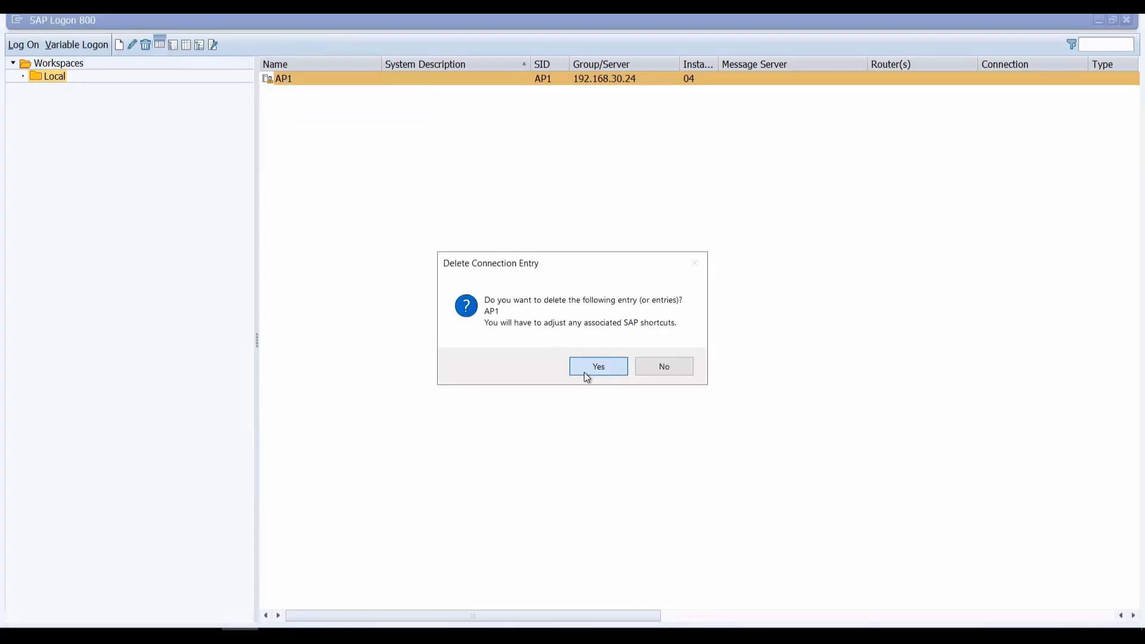
left_click(586, 375)
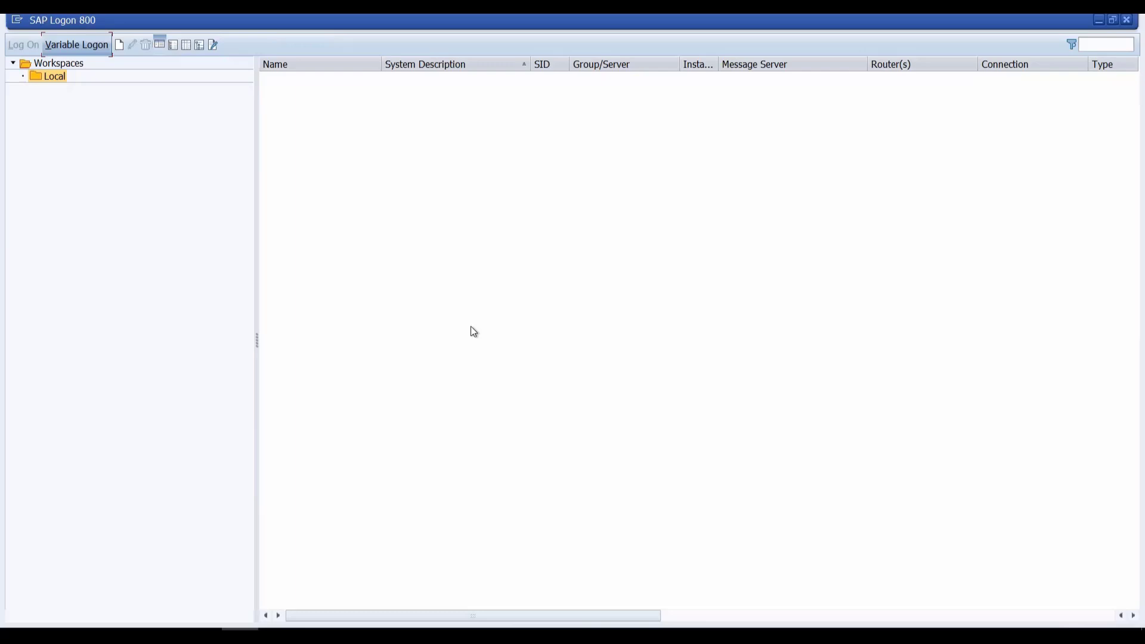
Step: Start a new user-specified system connection and give it the description 'SAP DEMO'
left_click(120, 45)
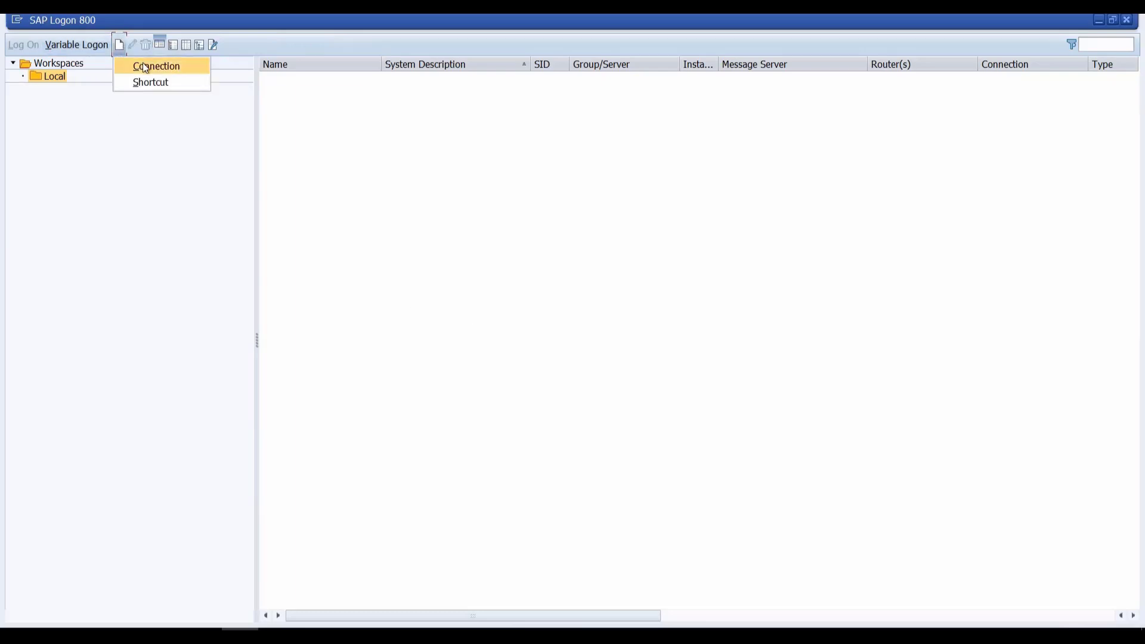
left_click(143, 65)
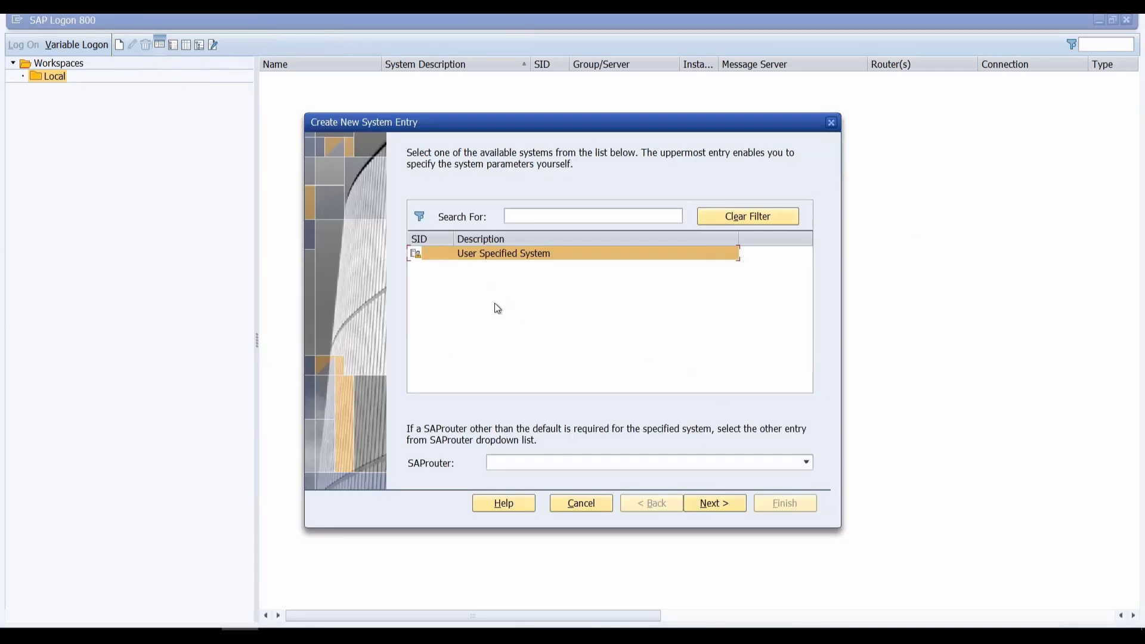
left_click(693, 505)
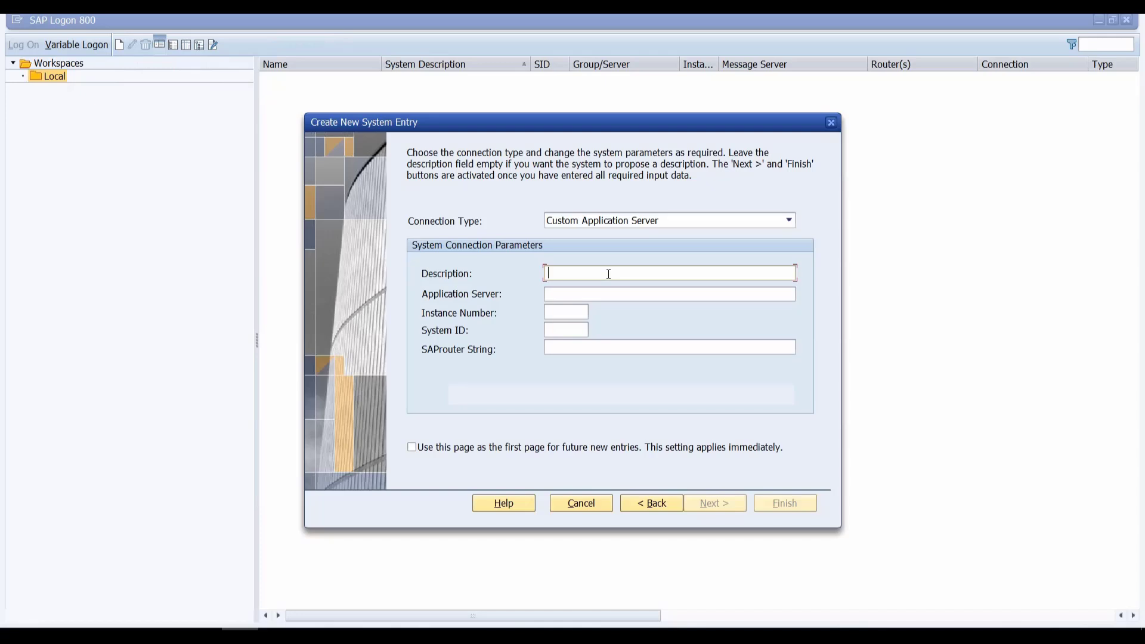
key("Caps_Lock")
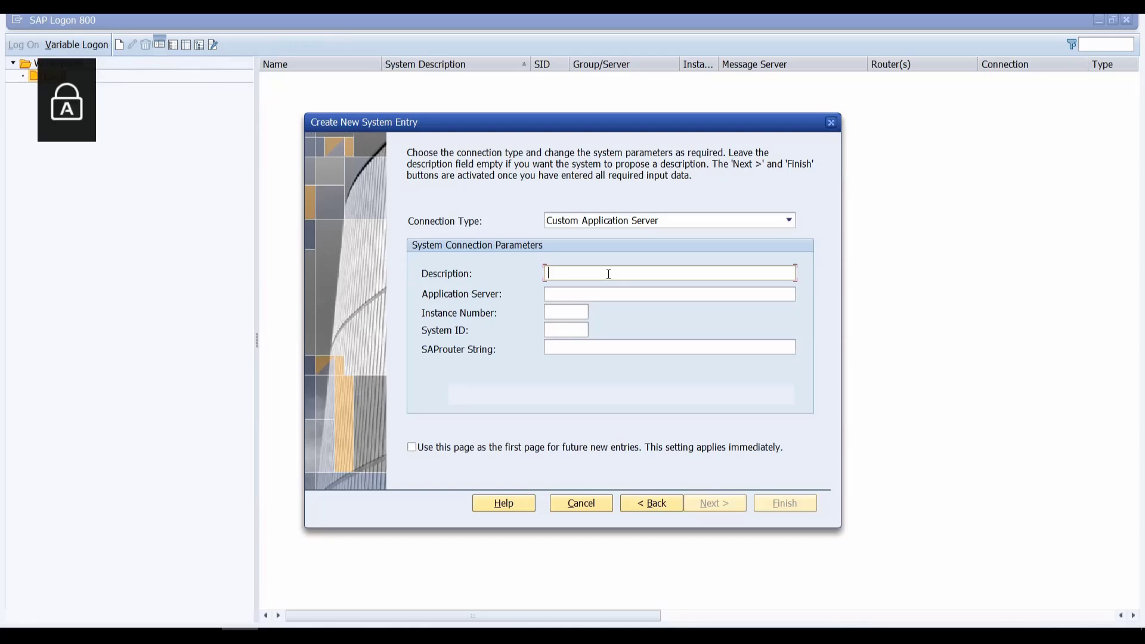
type("SAP ")
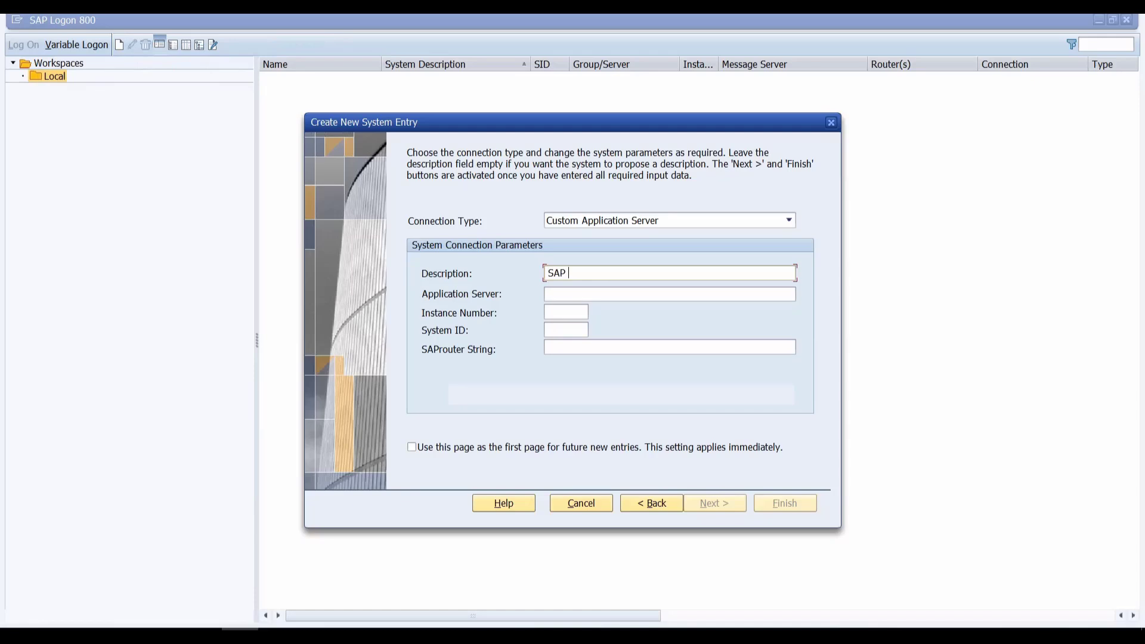
type("PRACTISE")
key("Caps_Lock")
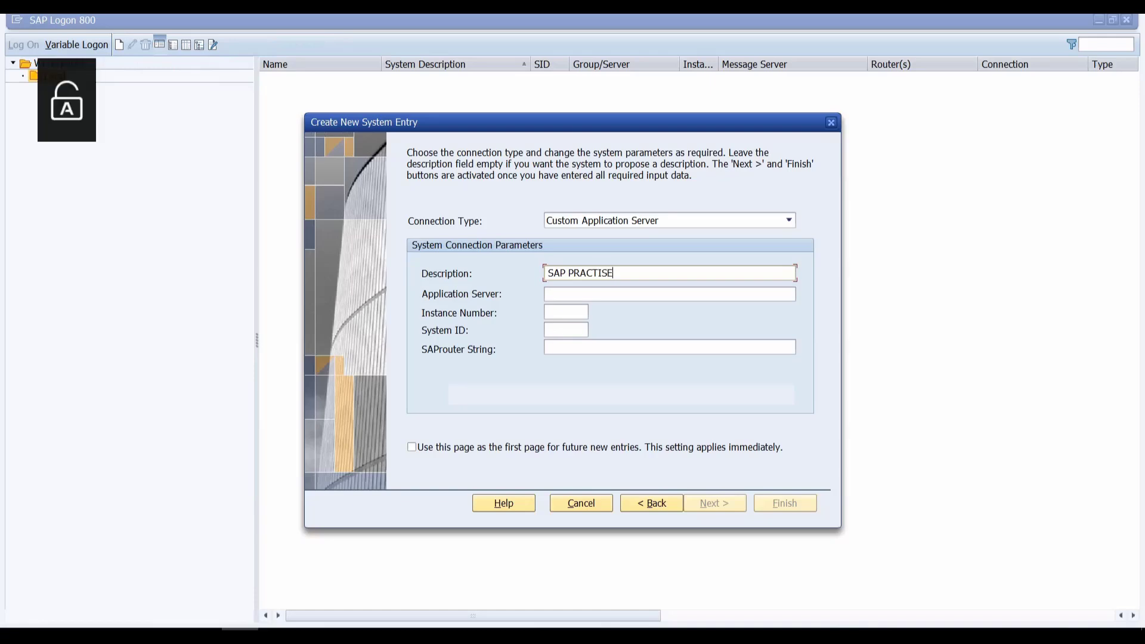
key("BackSpace")
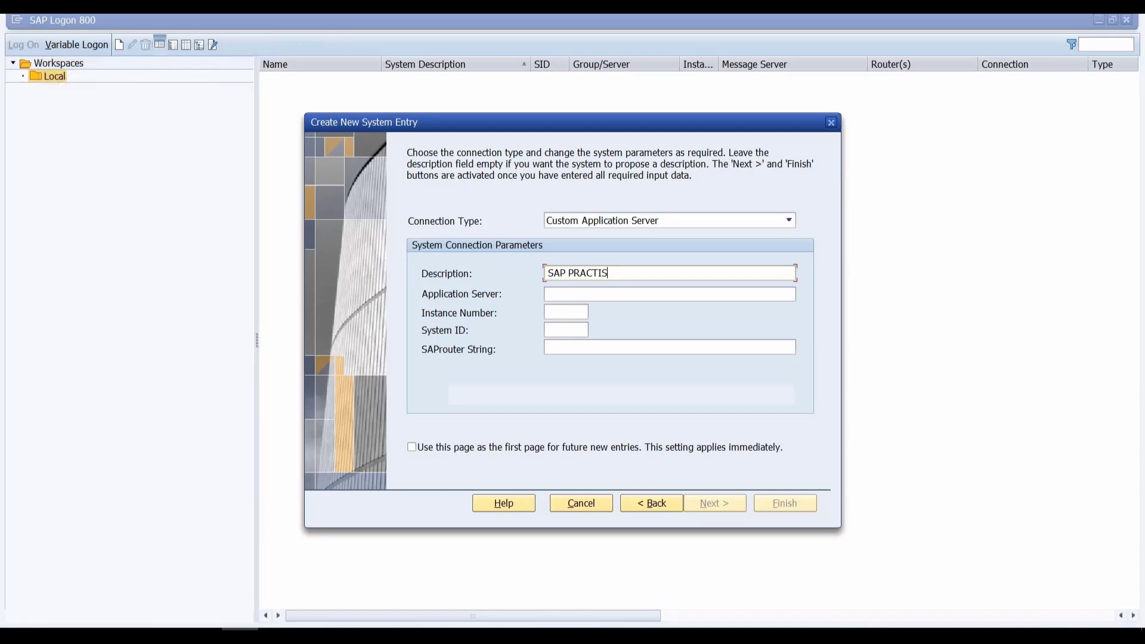
key("BackSpace")
key("BackSpace")
key("BackSpace")
key("BackSpace")
key("BackSpace")
key("BackSpace")
key("BackSpace")
key("Caps_Lock")
type("DEMO")
key("Caps_Lock")
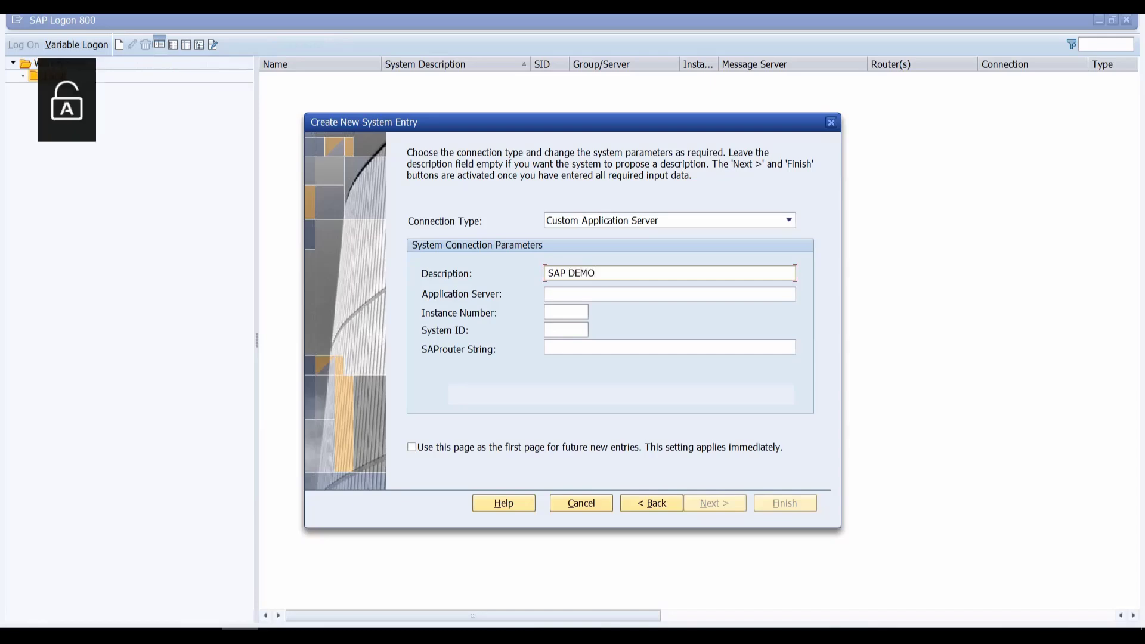
Step: Enter application server 192.168.30.24, instance number 01 and system ID AP1
left_click(680, 295)
type("1")
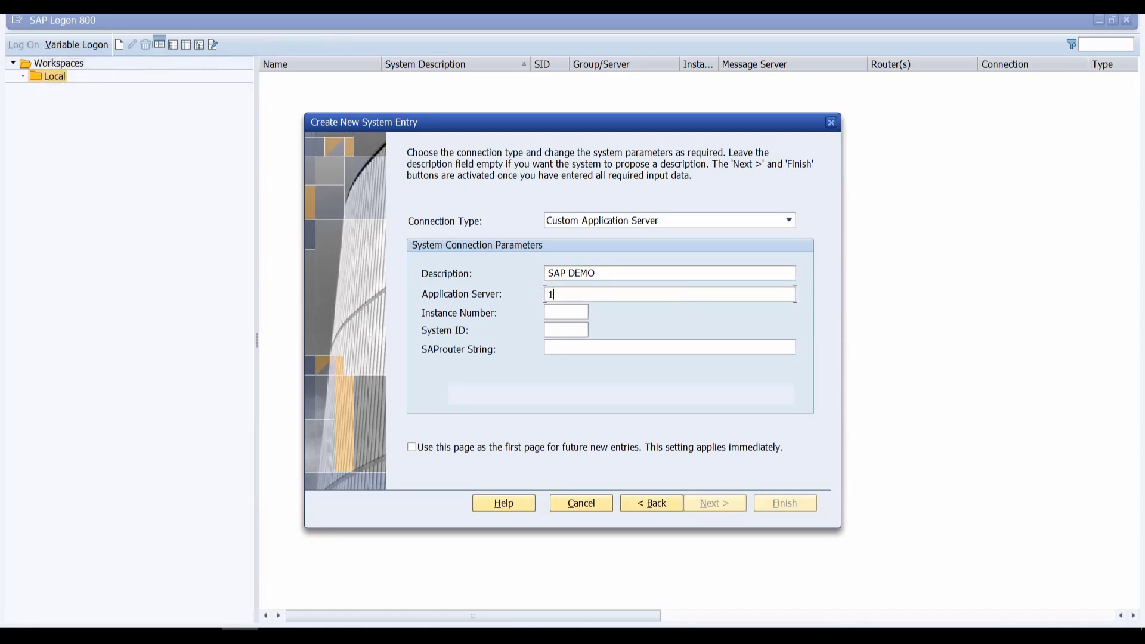
type("92.168.30.24")
left_click(582, 311)
type("01")
left_click(582, 329)
key("Caps_Lock")
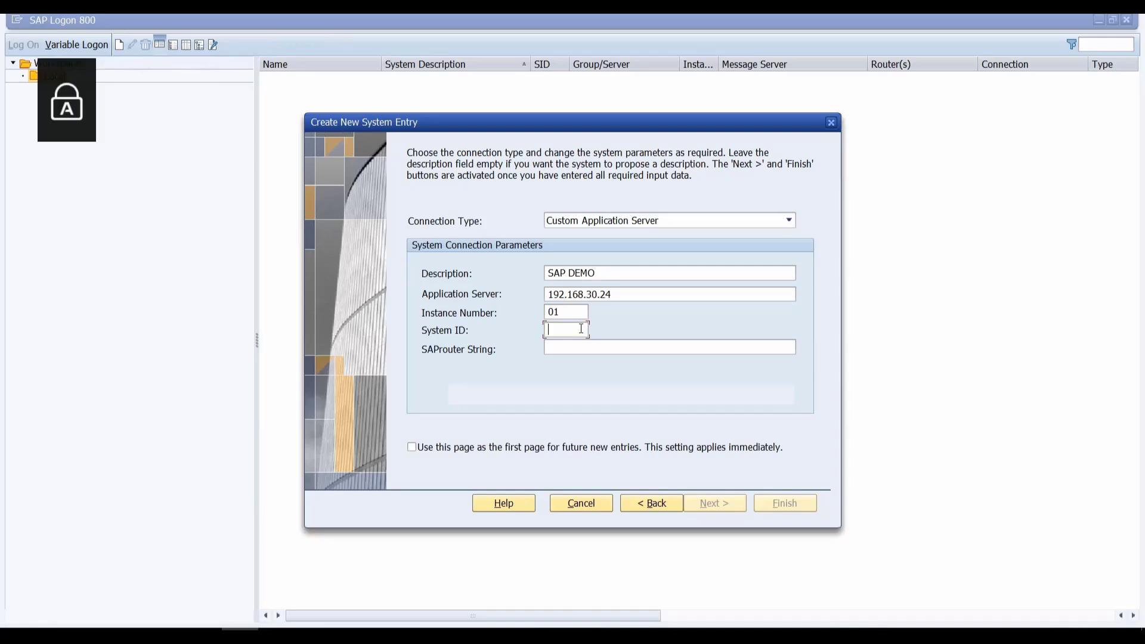
type("AP")
key("Caps_Lock")
type("1")
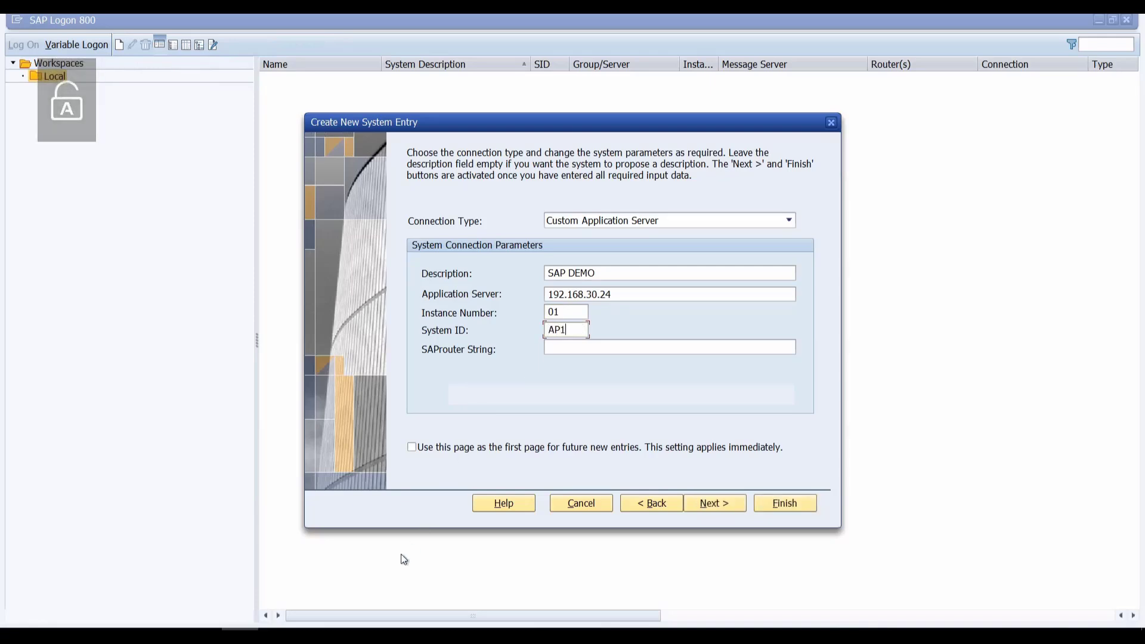
left_click(203, 634)
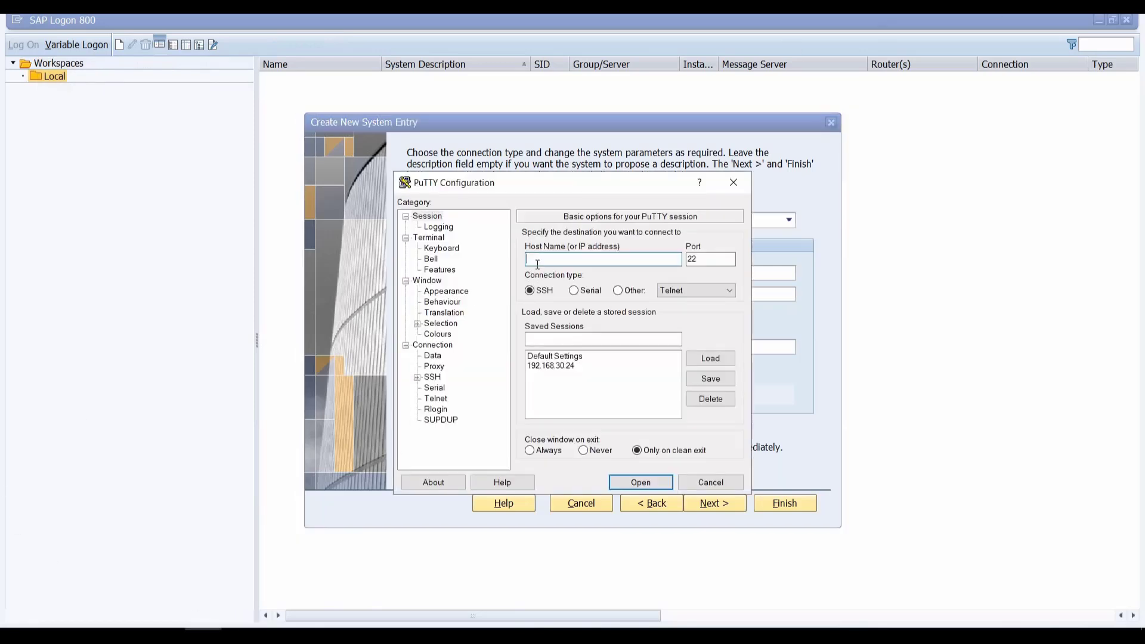
Step: Open the saved 192.168.30.24 SSH session in PuTTY and log in as root
type("192.168.30.24")
left_click(548, 356)
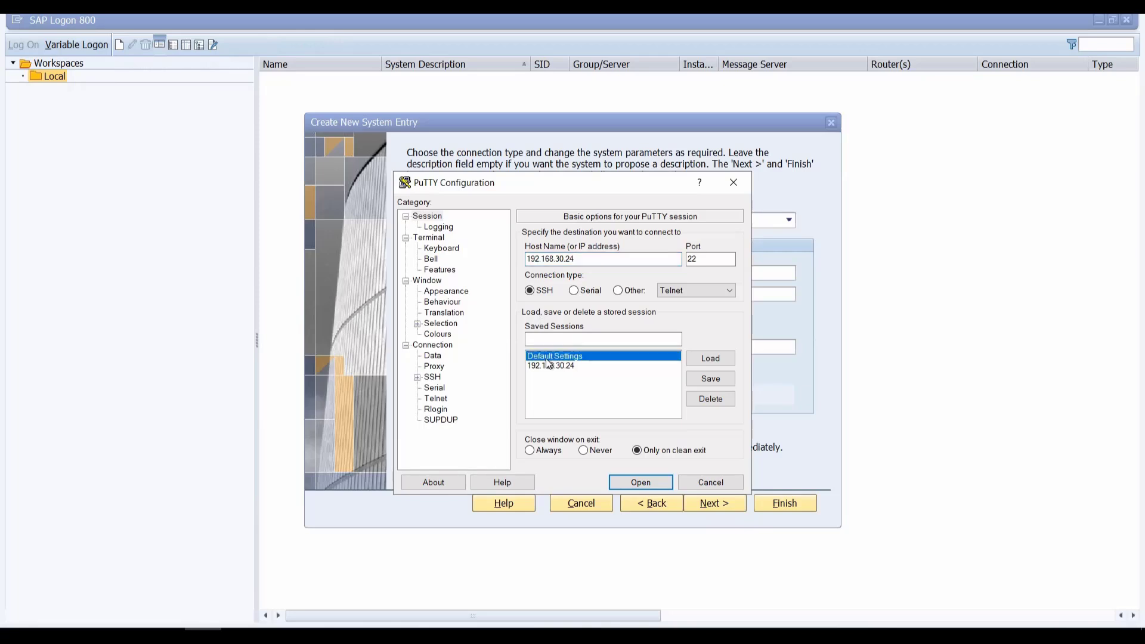
left_click(550, 366)
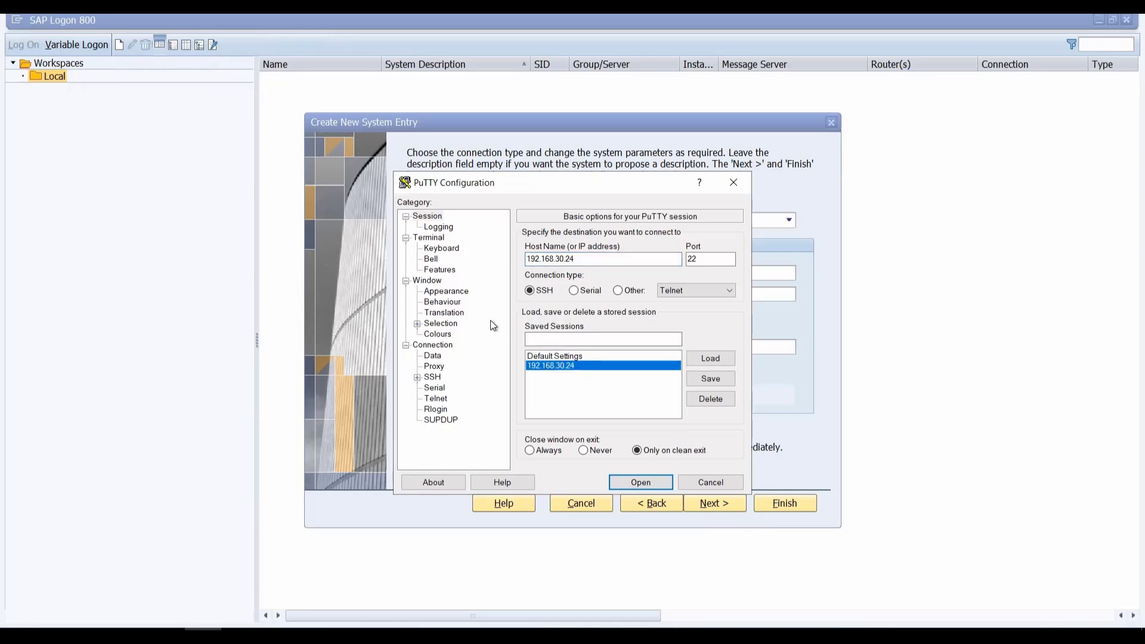
left_click(637, 484)
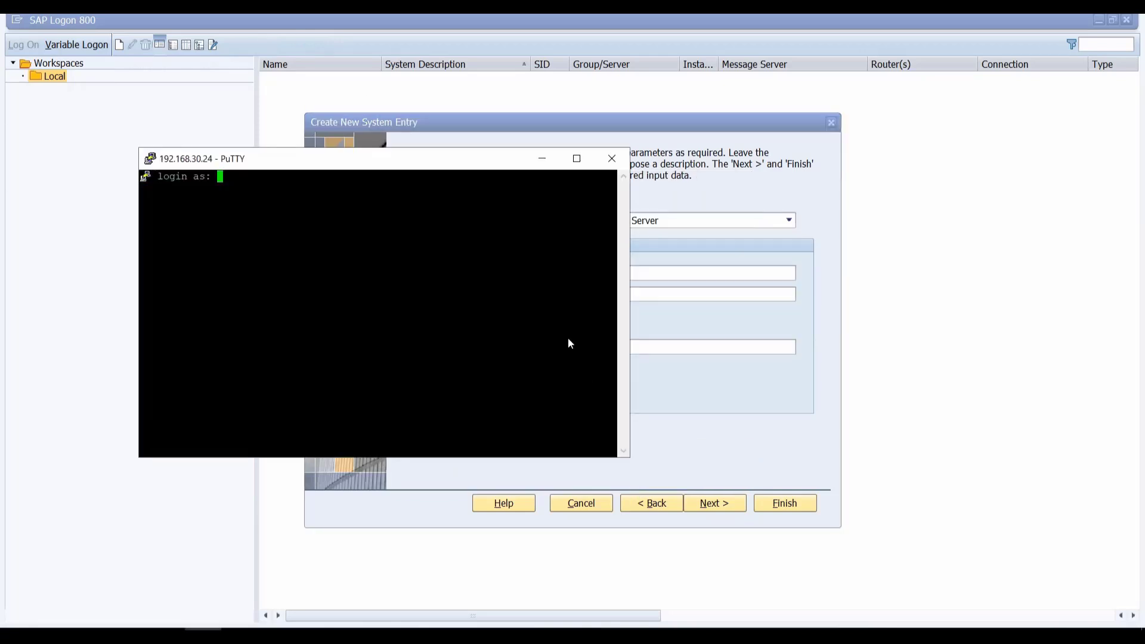
type("root")
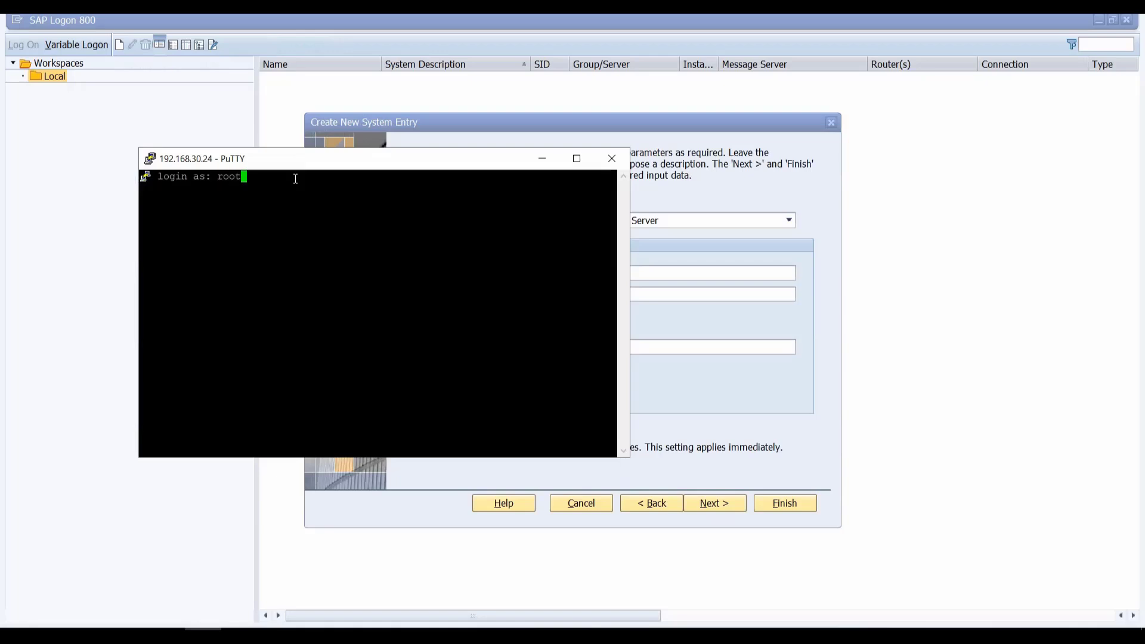
key("Return")
key("Caps_Lock")
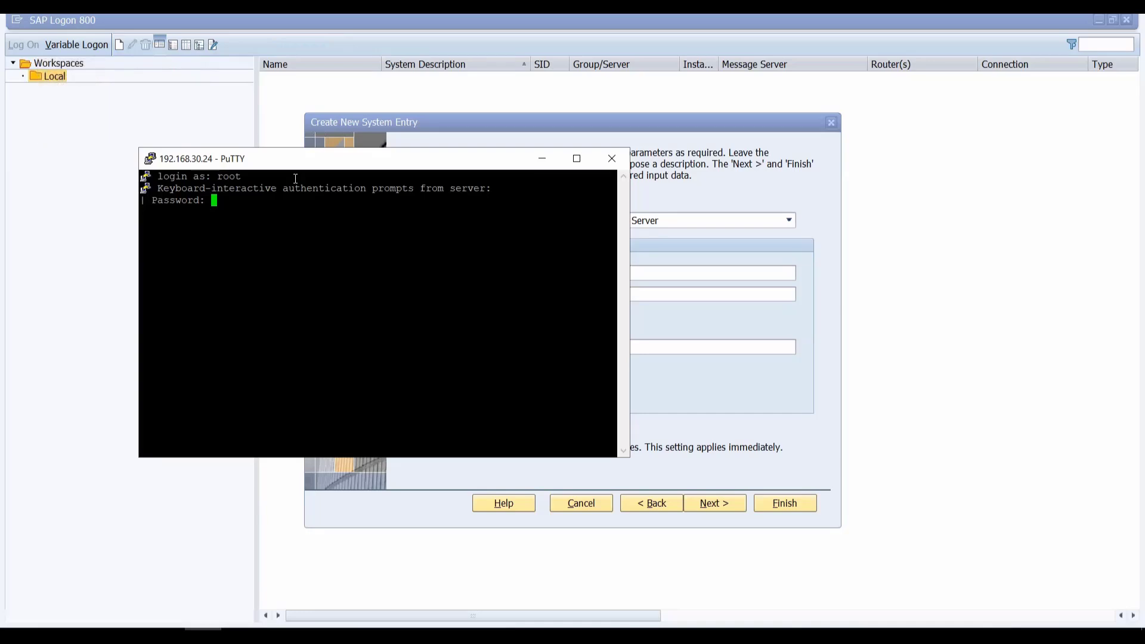
key("Return")
Step: List /usr/sap, then change into /usr/sap/AP1 and list its contents with ll
type("cd /")
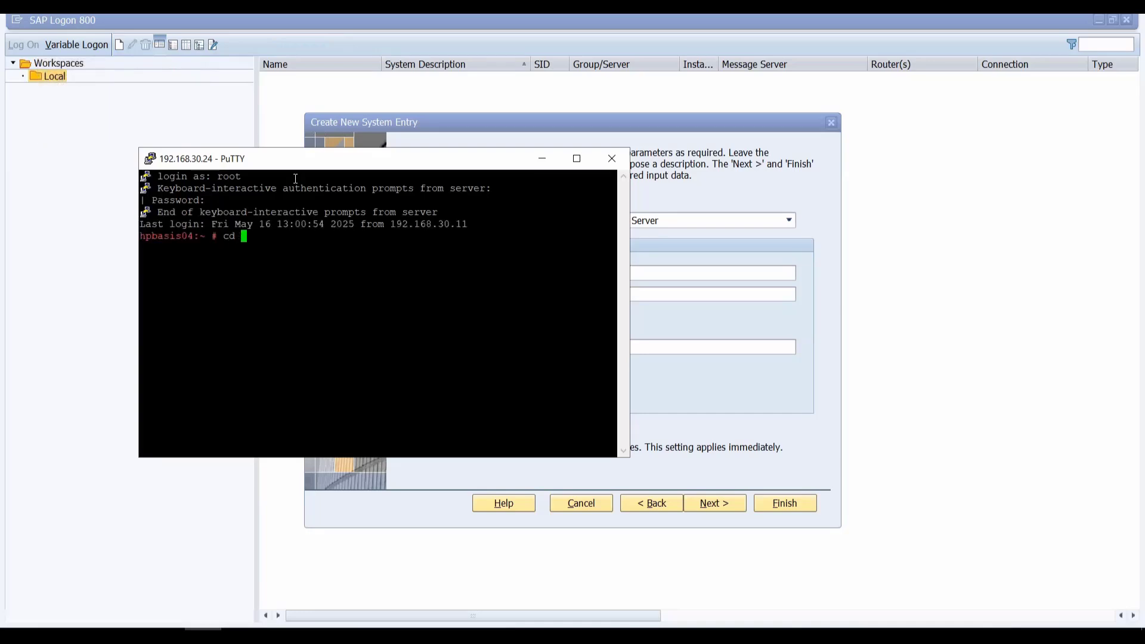
key("Return")
type("cd usr/sap")
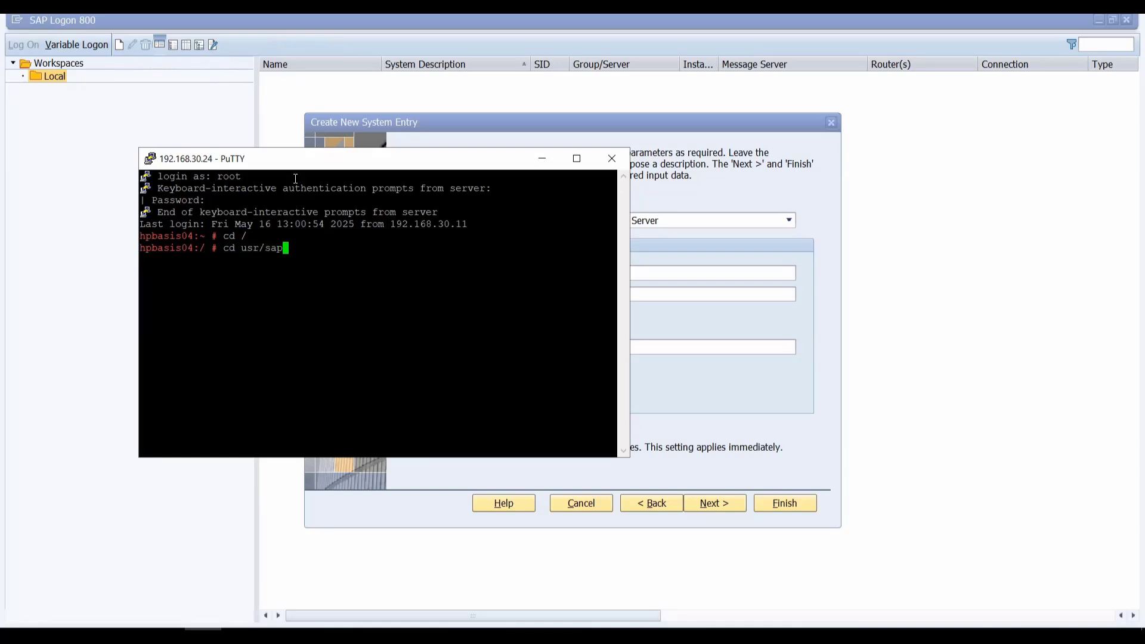
key("Return")
type("ll")
key("Return")
type("cd")
key("Caps_Lock")
type("AP1")
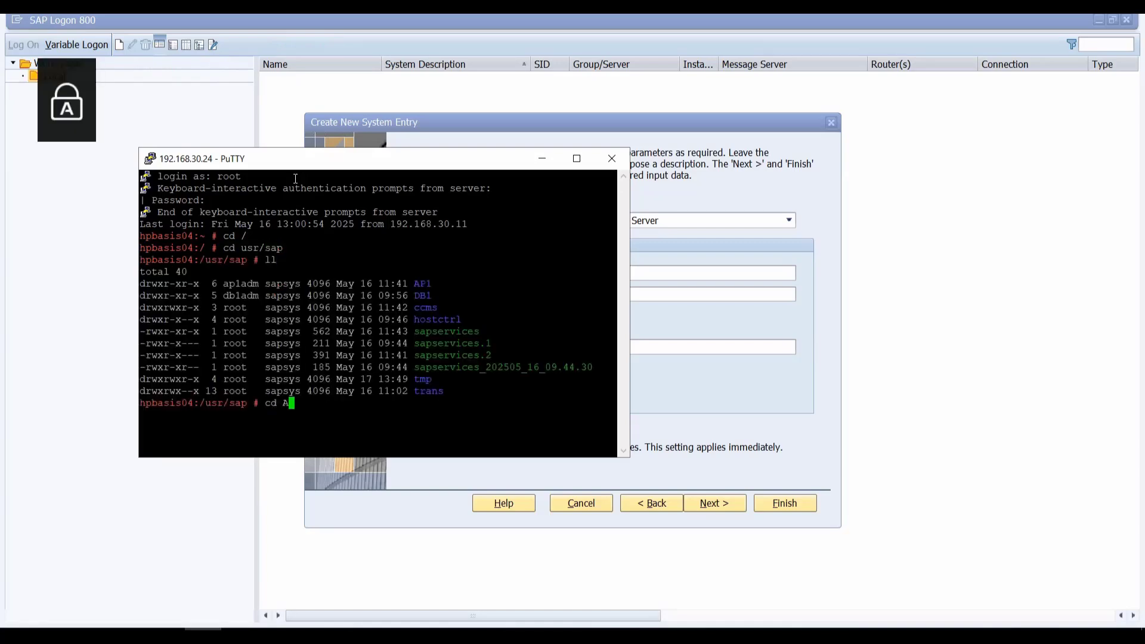
key("Caps_Lock")
key("Return")
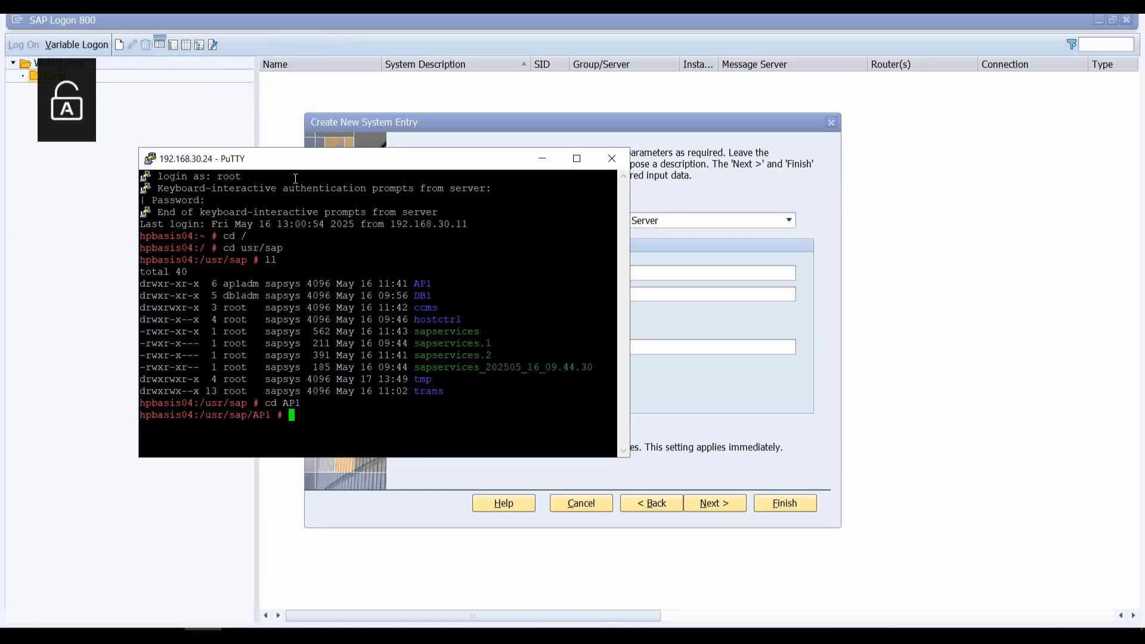
type("ll")
key("Return")
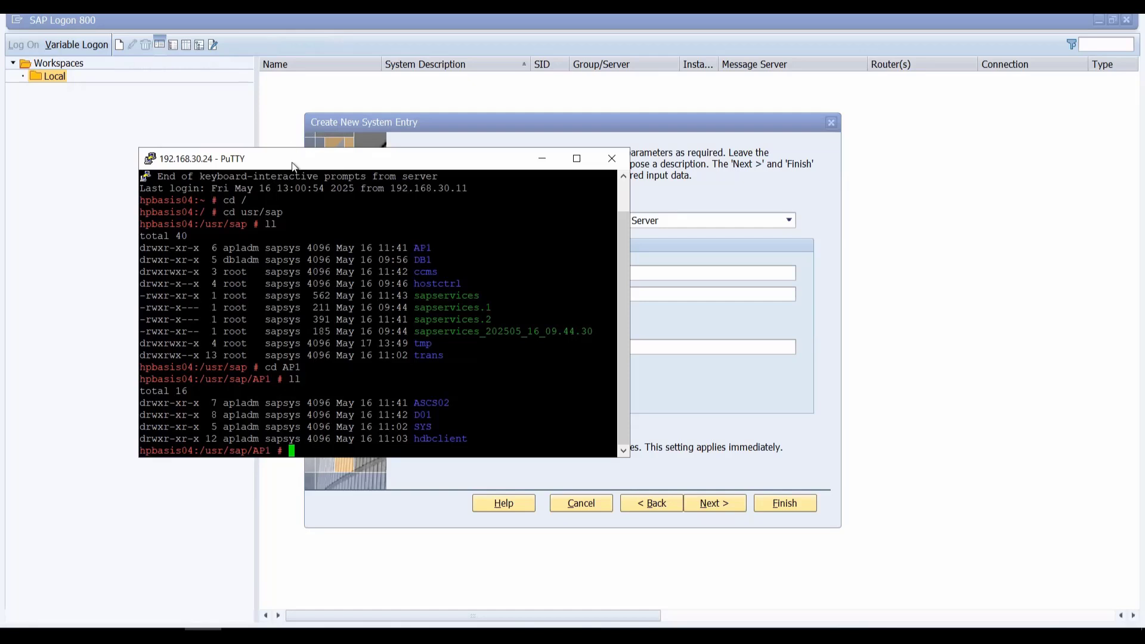
Step: Move the PuTTY terminal aside and shift the Create New System Entry dialog to the left
left_click_drag(294, 164, 203, 176)
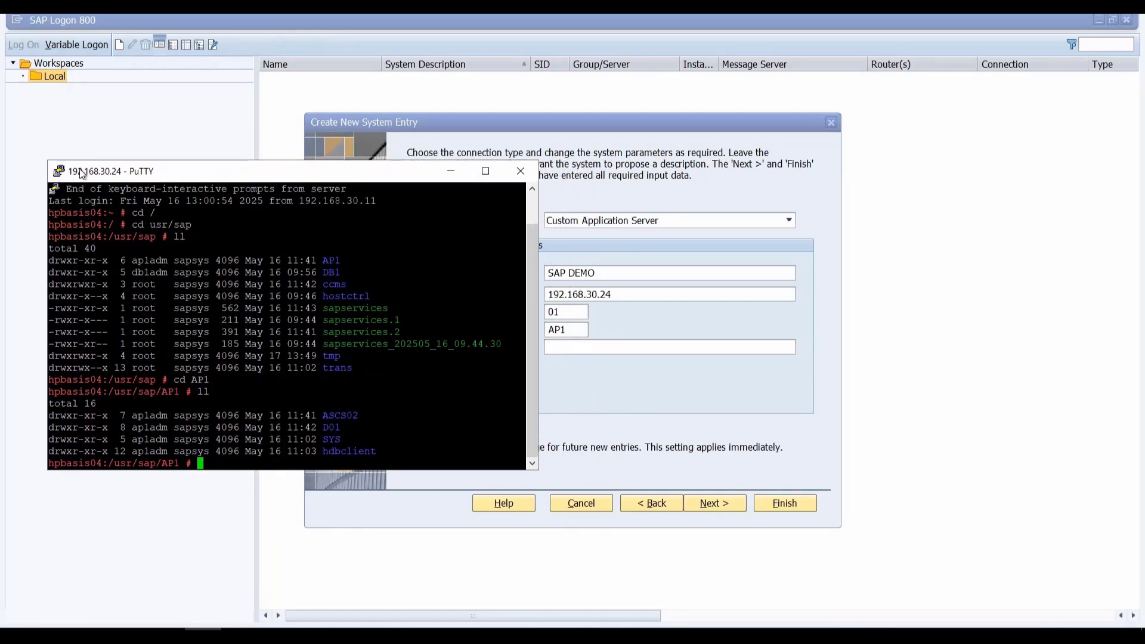
left_click_drag(343, 170, 877, 236)
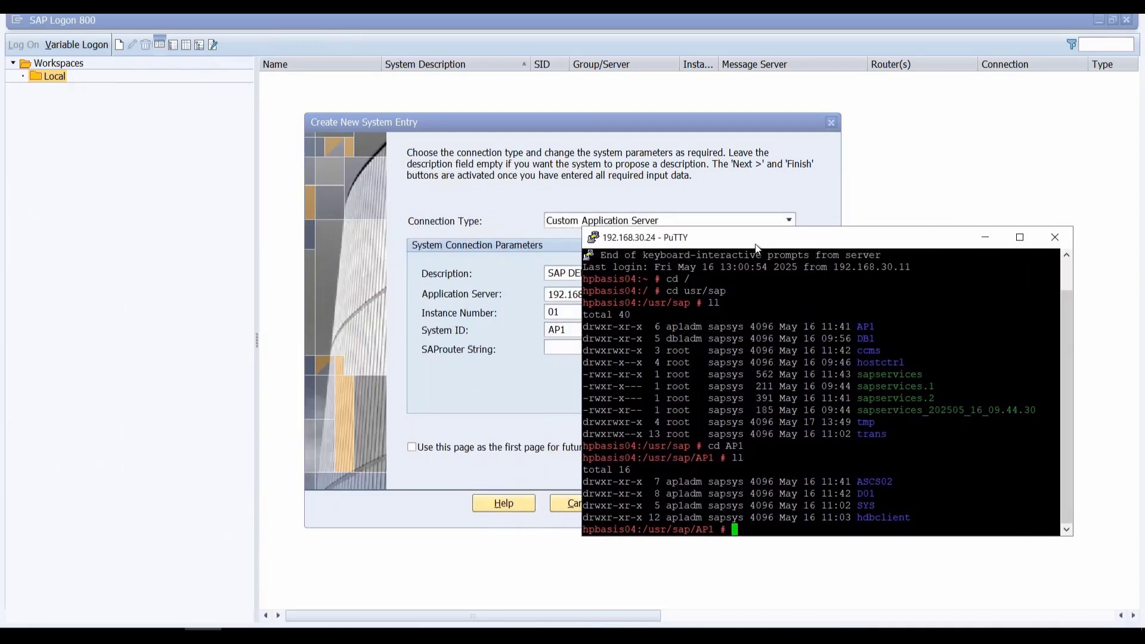
left_click(511, 126)
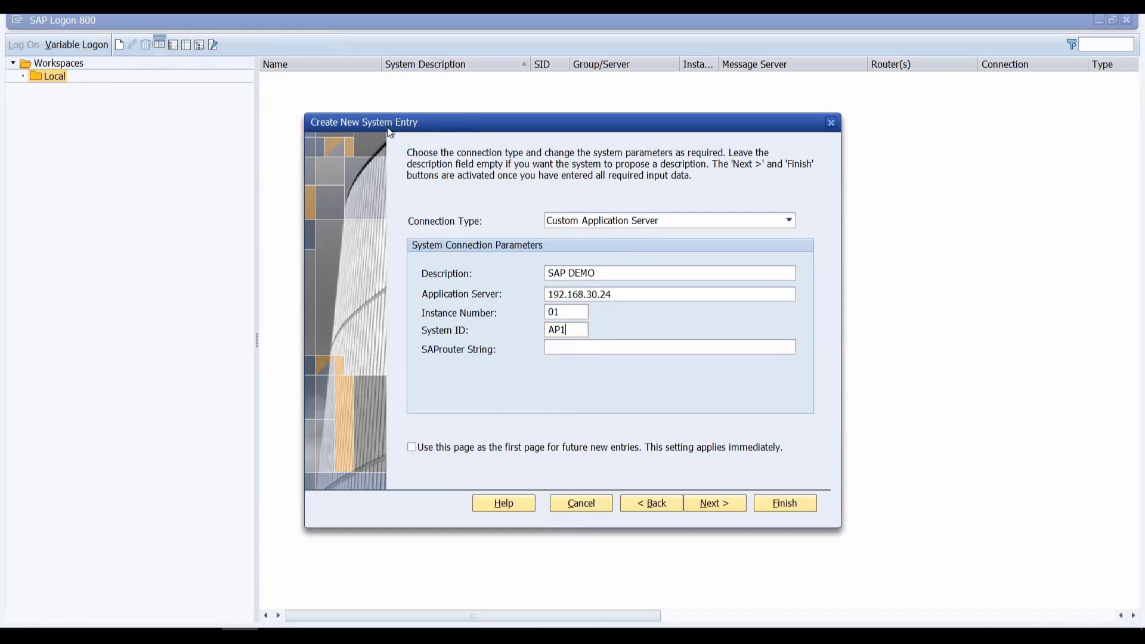
left_click_drag(388, 129, 192, 128)
key("alt+Tab")
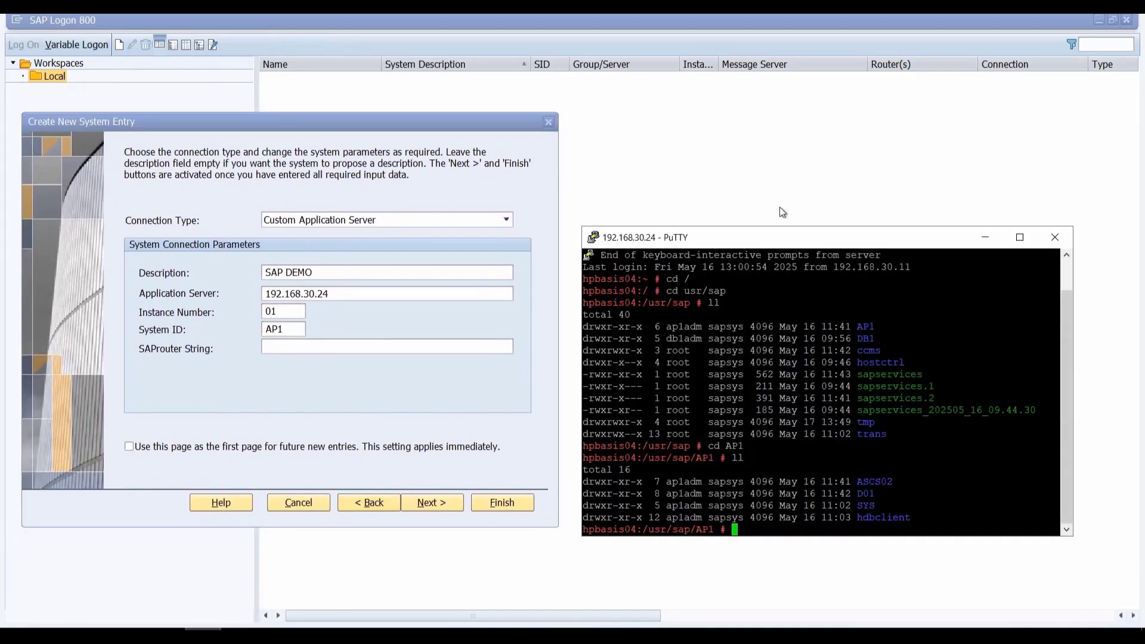
left_click_drag(781, 225, 778, 190)
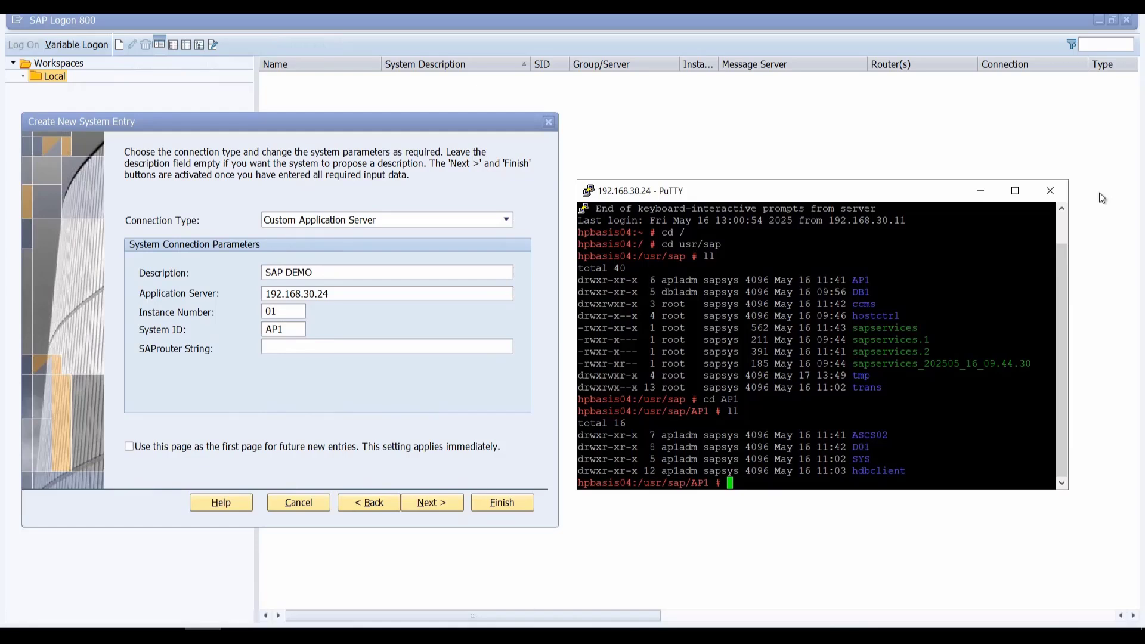
Step: Skip the network and code page settings and finish the SAP DEMO system entry
left_click(993, 188)
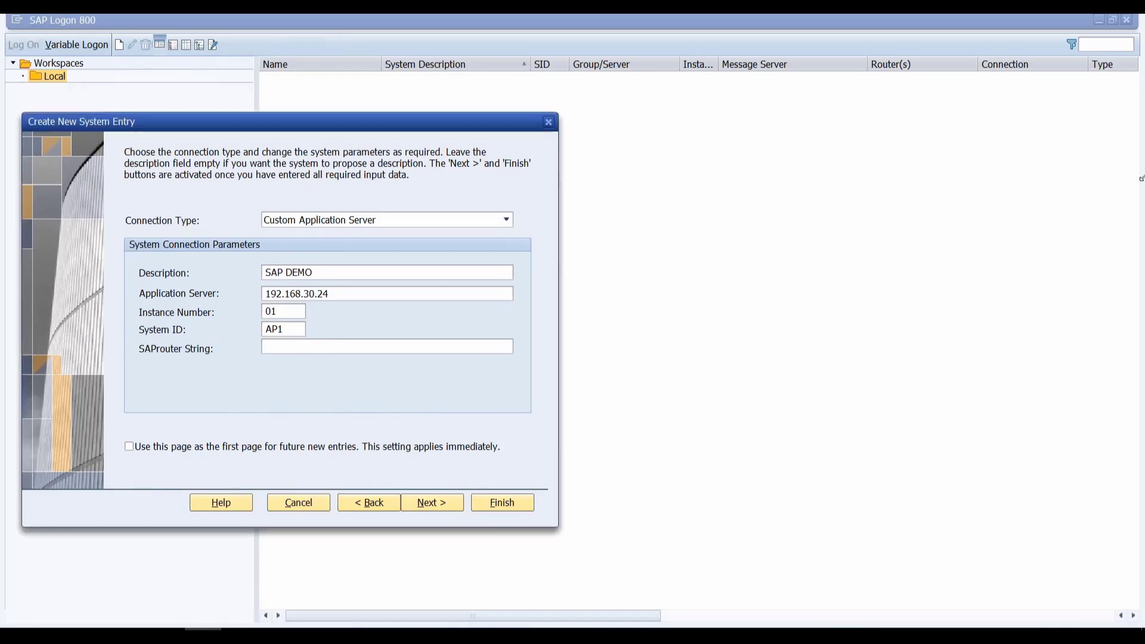
left_click(427, 503)
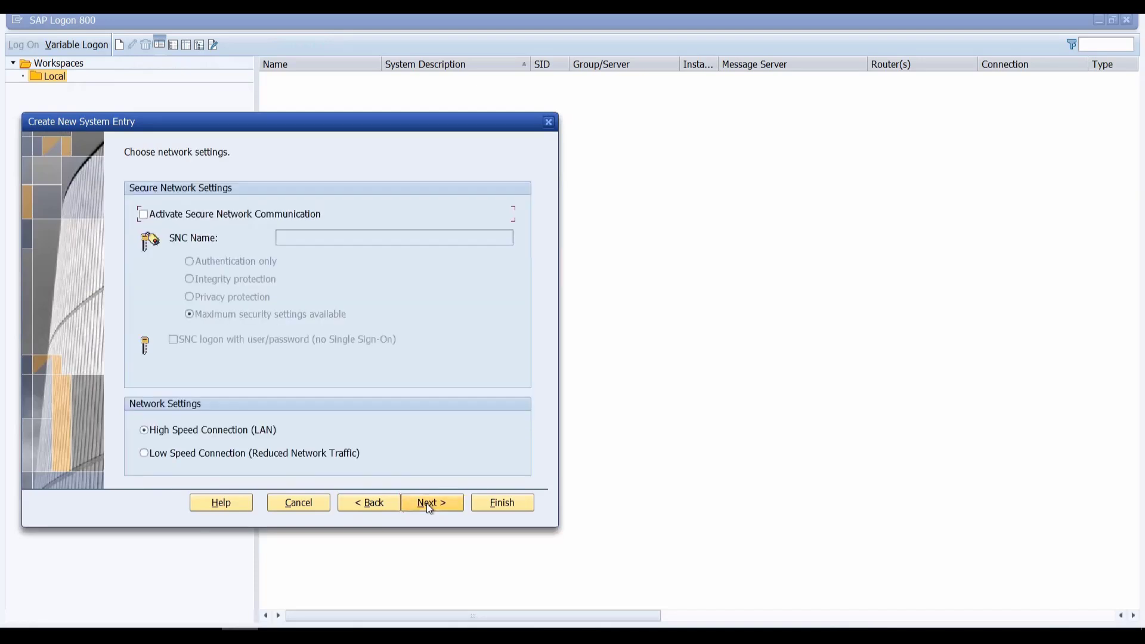
left_click(440, 501)
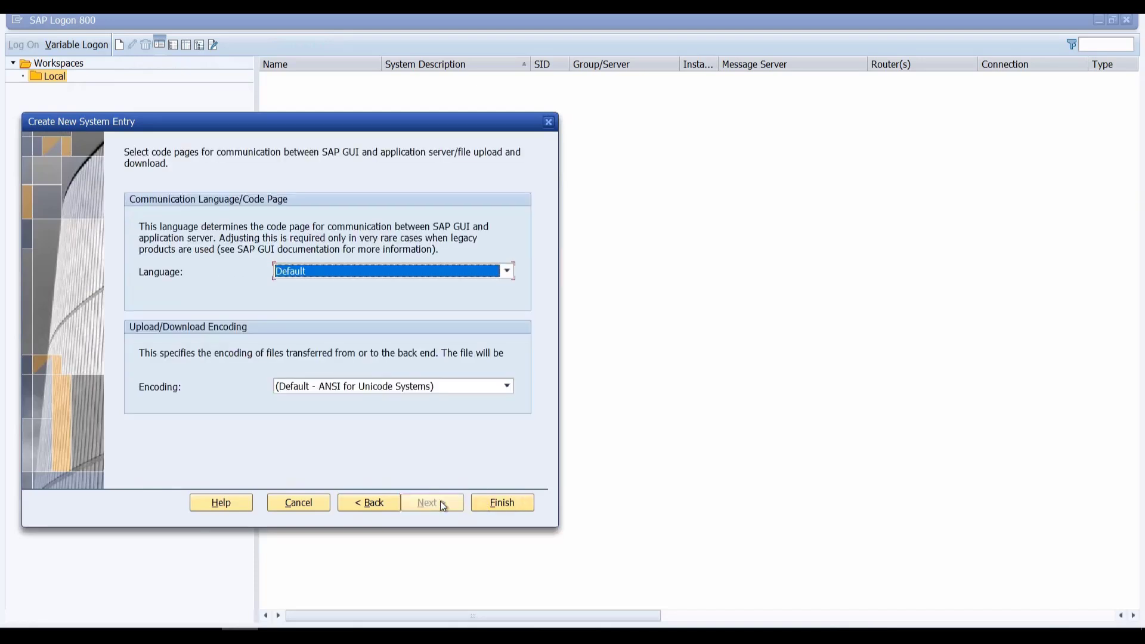
left_click(519, 504)
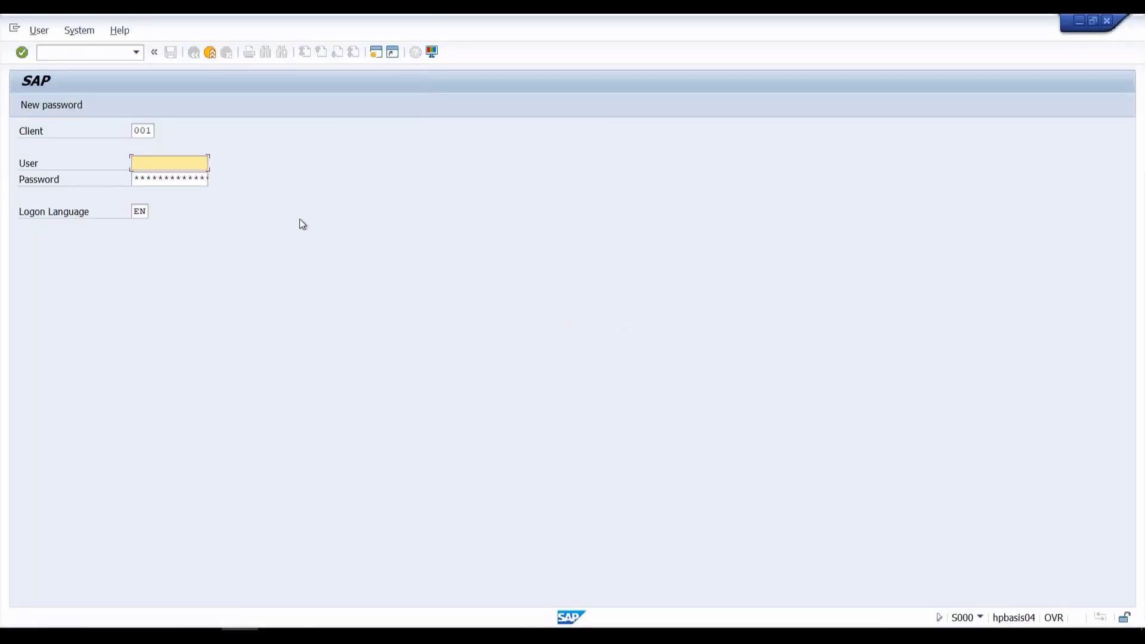
Step: Replace client 001 with 000 on the logon screen and move to the User field
left_click(155, 128)
key("BackSpace")
type("0")
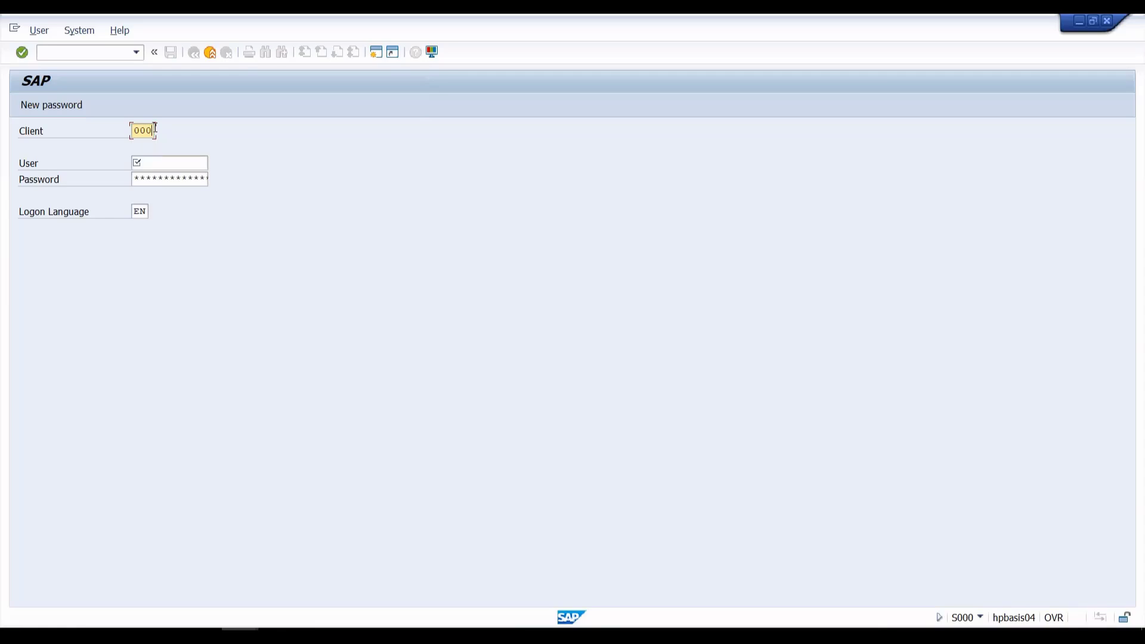
key("Tab")
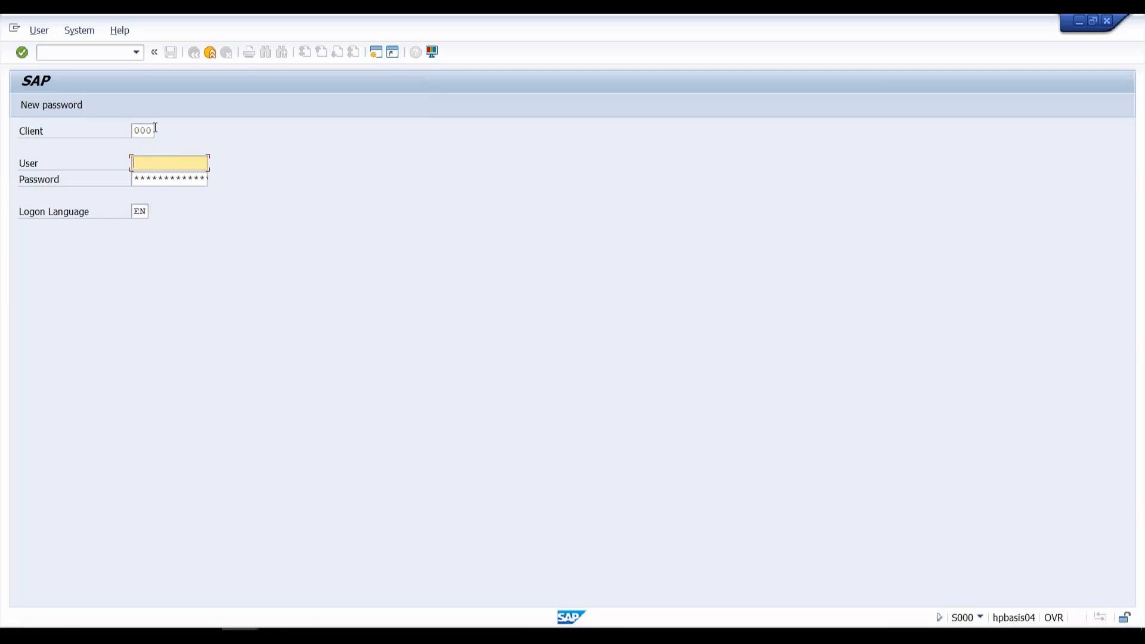
Step: Log on to client 000 as user DDIC with its password
type("ddic")
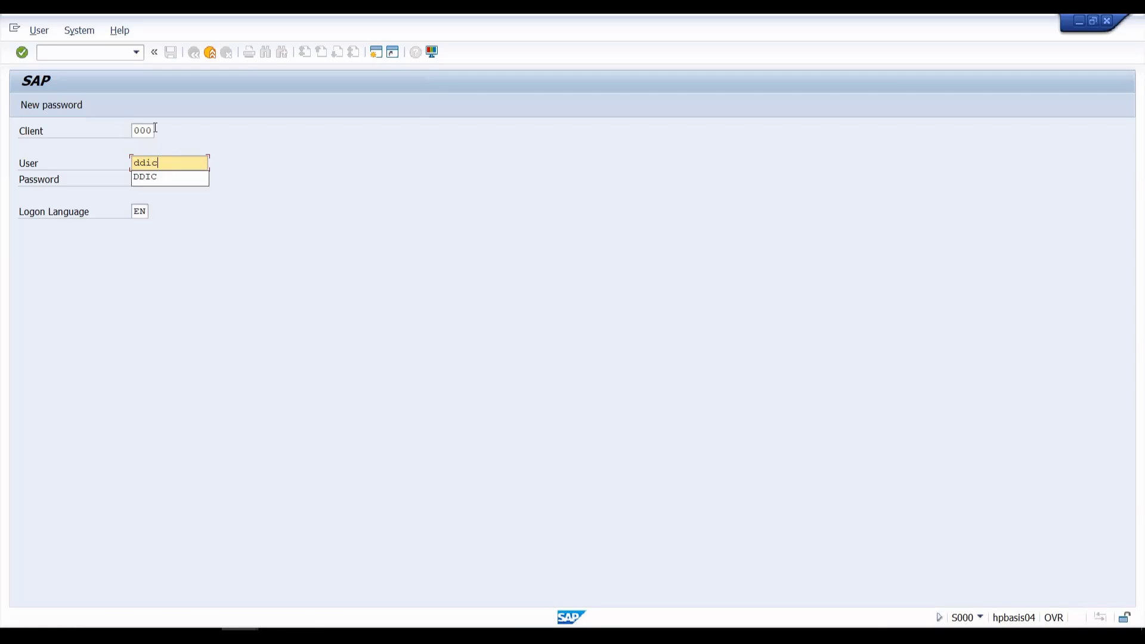
key("Tab")
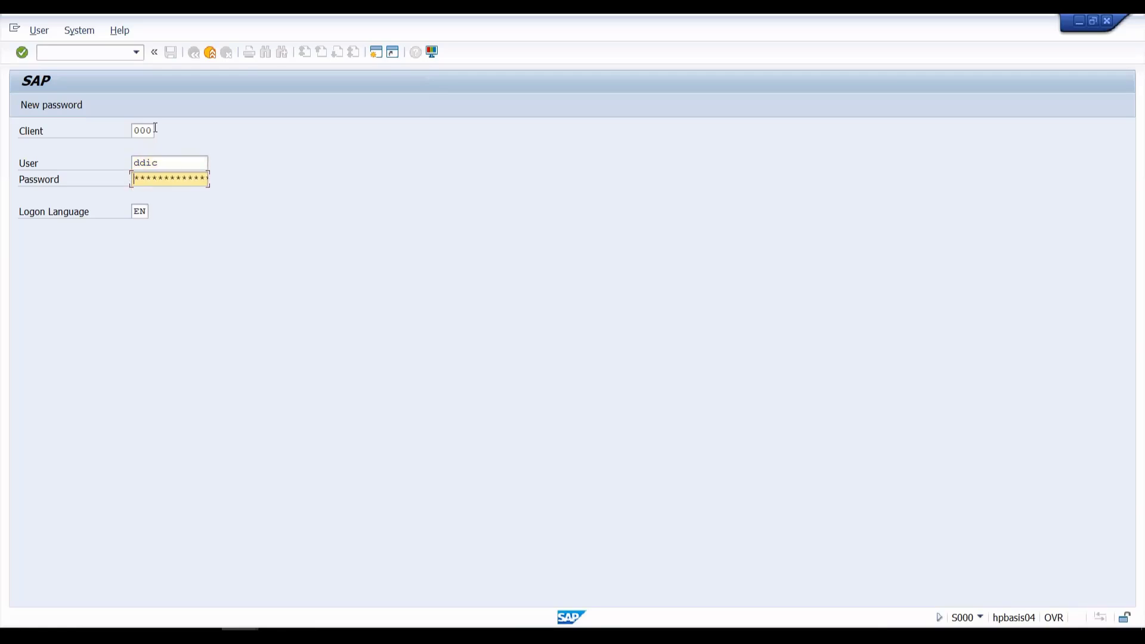
key("Caps_Lock")
key("Caps_Lock")
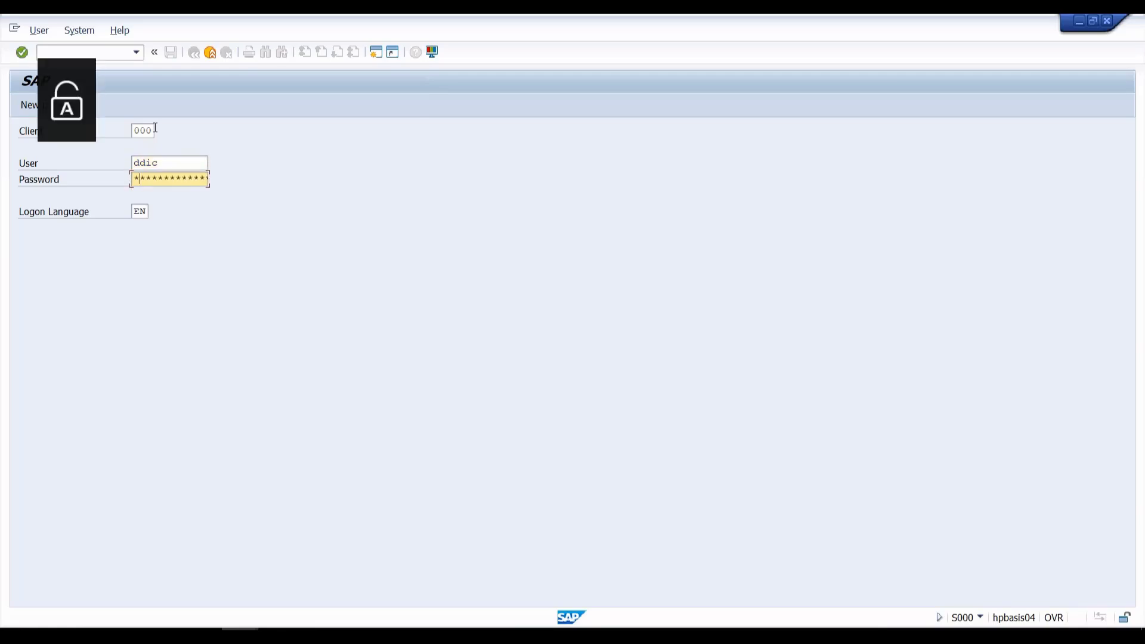
type("*******")
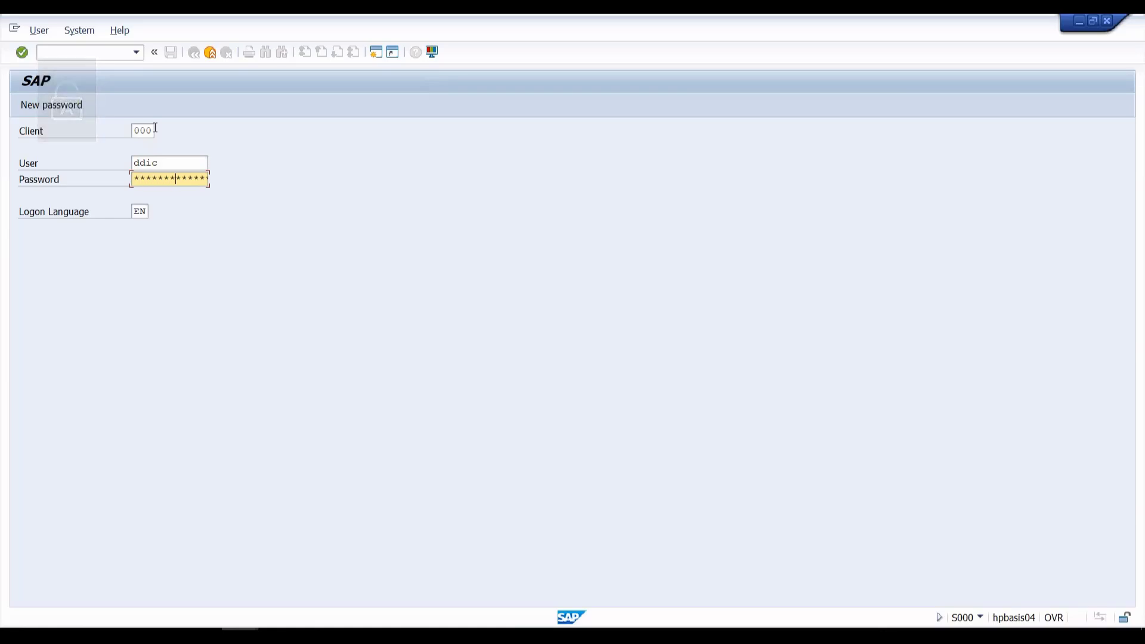
key("Return")
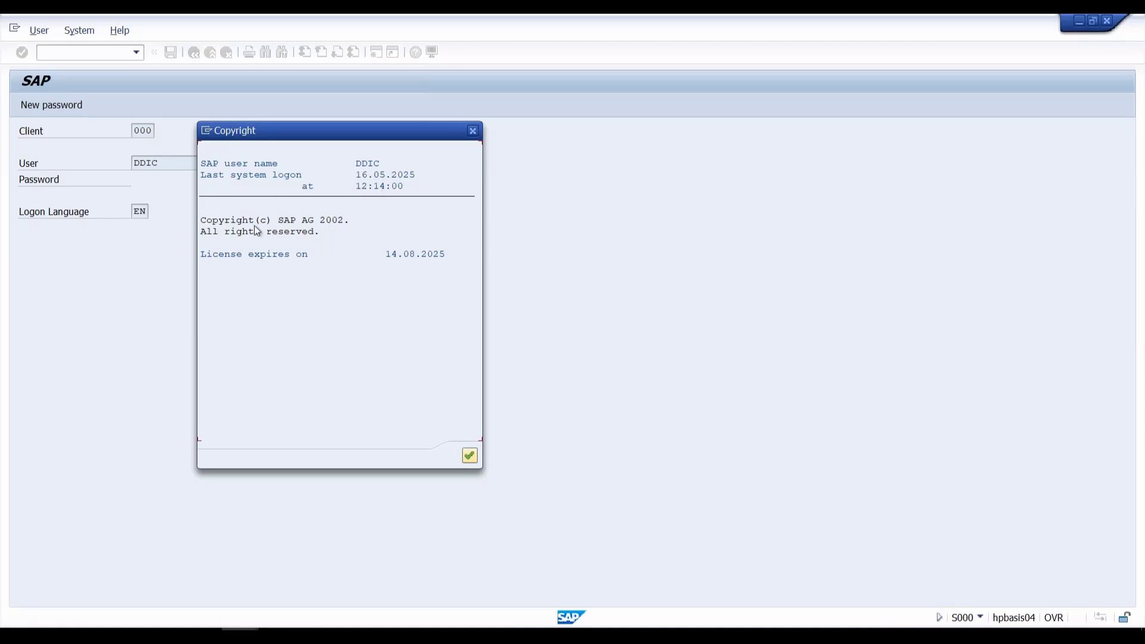
Step: Confirm the Copyright notice (licence expiry 14.08.2025) to reach the SAP Easy Access menu
left_click(469, 460)
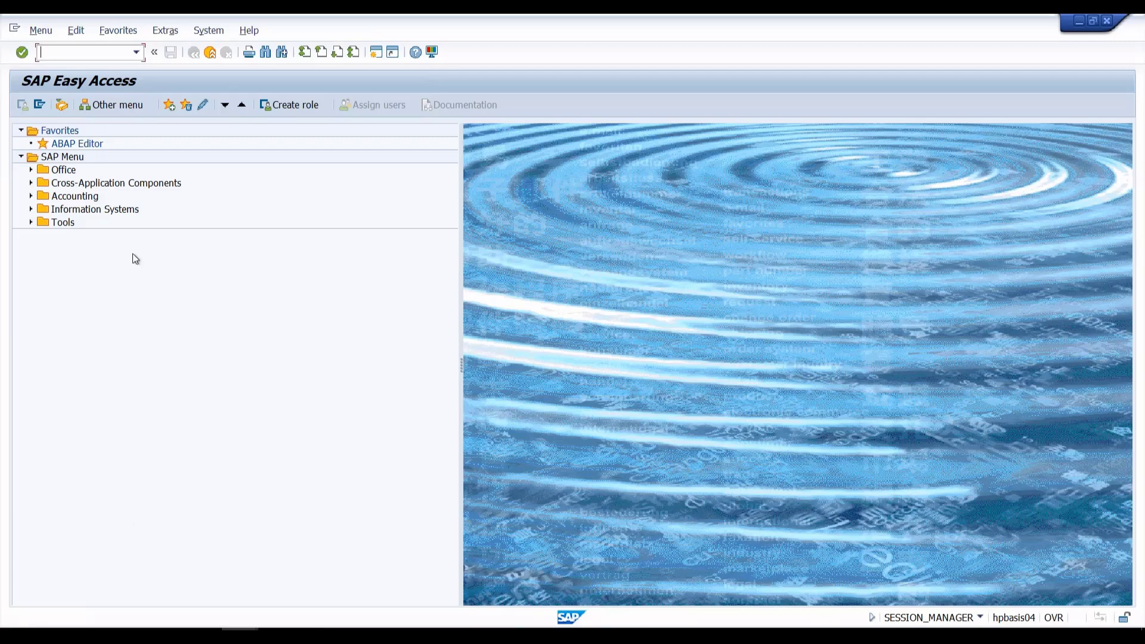
Step: Show System > Status details for client 000, user DDIC, Linux host and HDB database
left_click(209, 30)
left_click(227, 224)
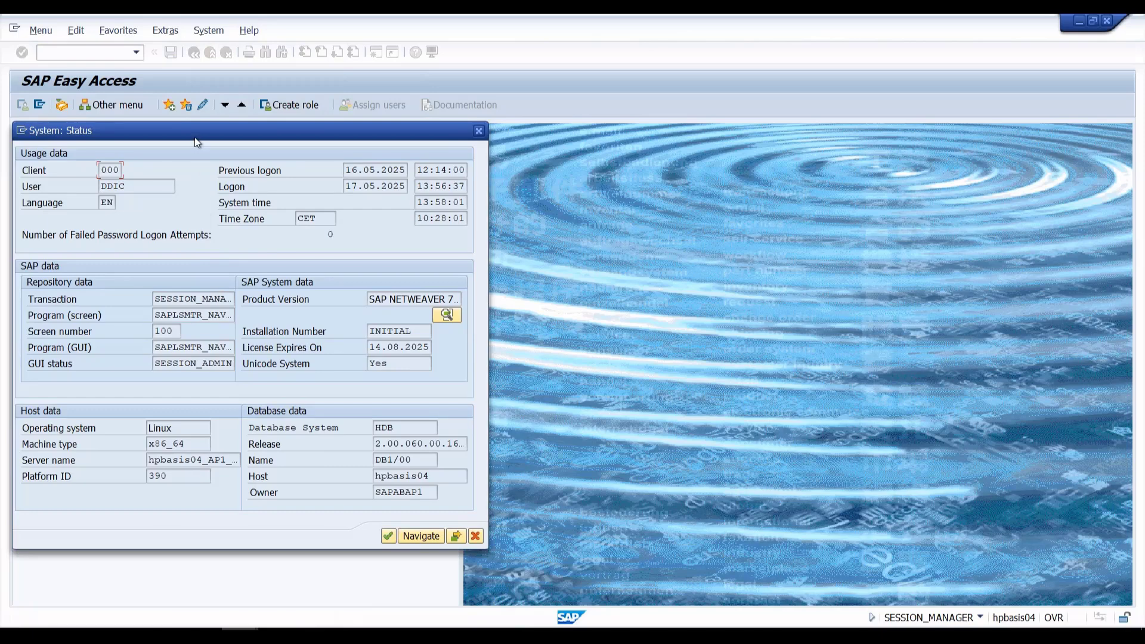
left_click_drag(195, 136, 272, 156)
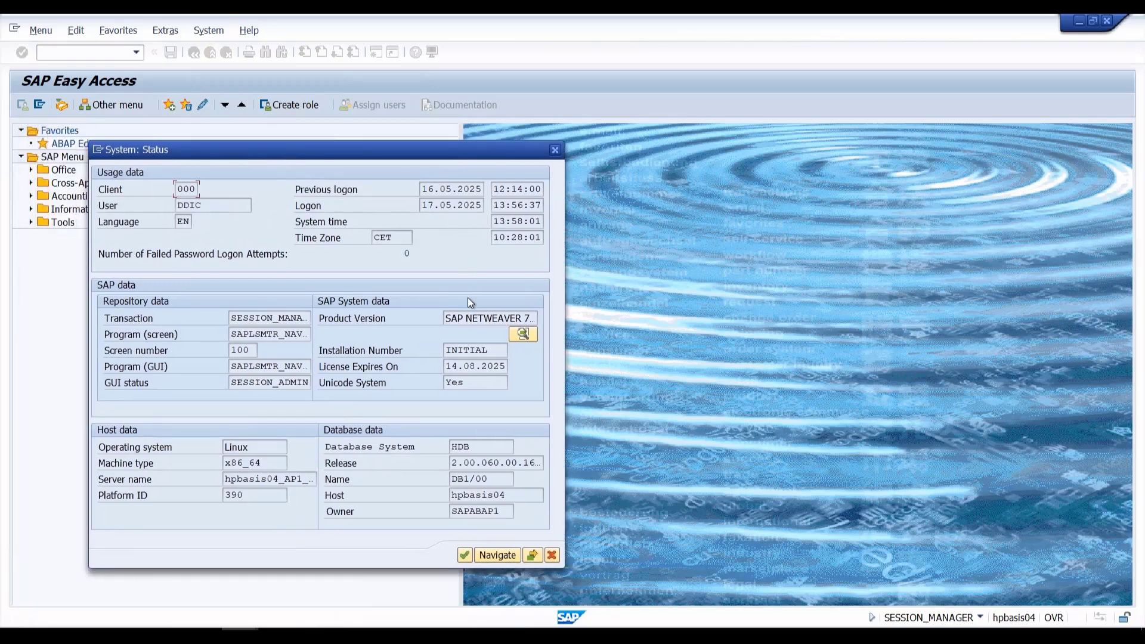
left_click(495, 319)
left_click(478, 451)
left_click(258, 444)
double_click(233, 444)
left_click(275, 477)
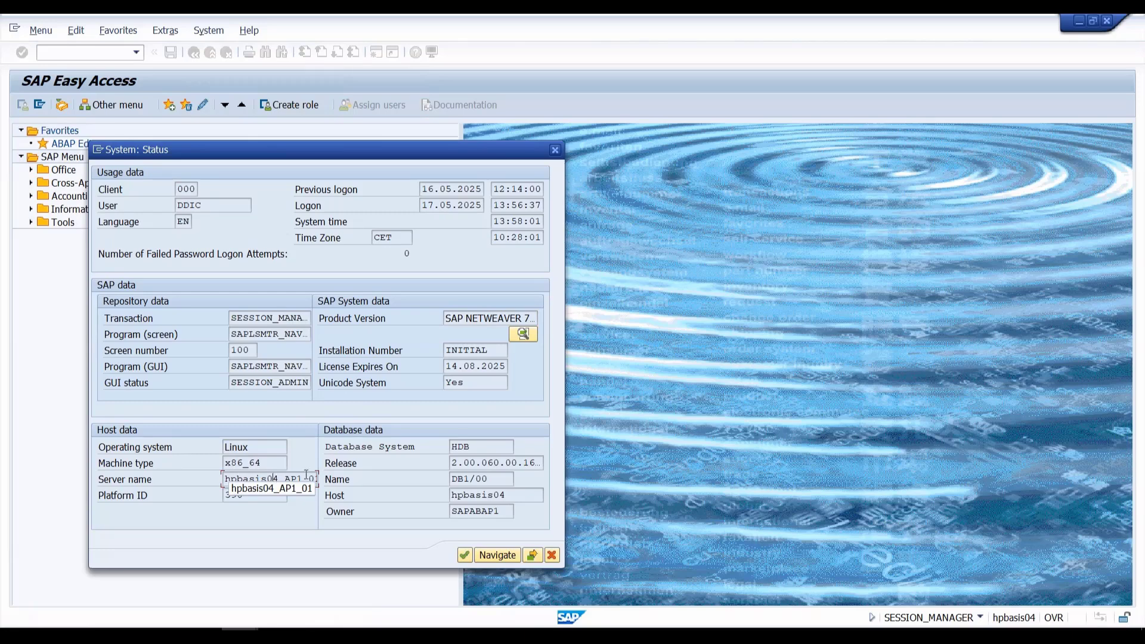
left_click(251, 500)
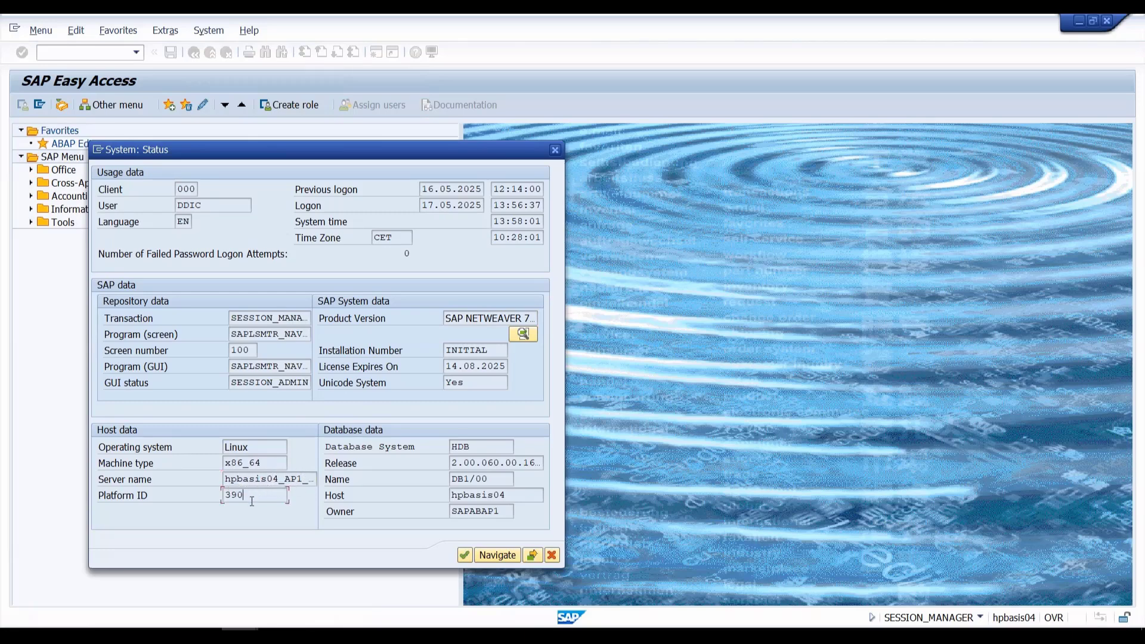
left_click(476, 494)
left_click(471, 513)
Step: Close the System: Status dialog, leaving SAP Easy Access with no dialogs open
left_click(555, 150)
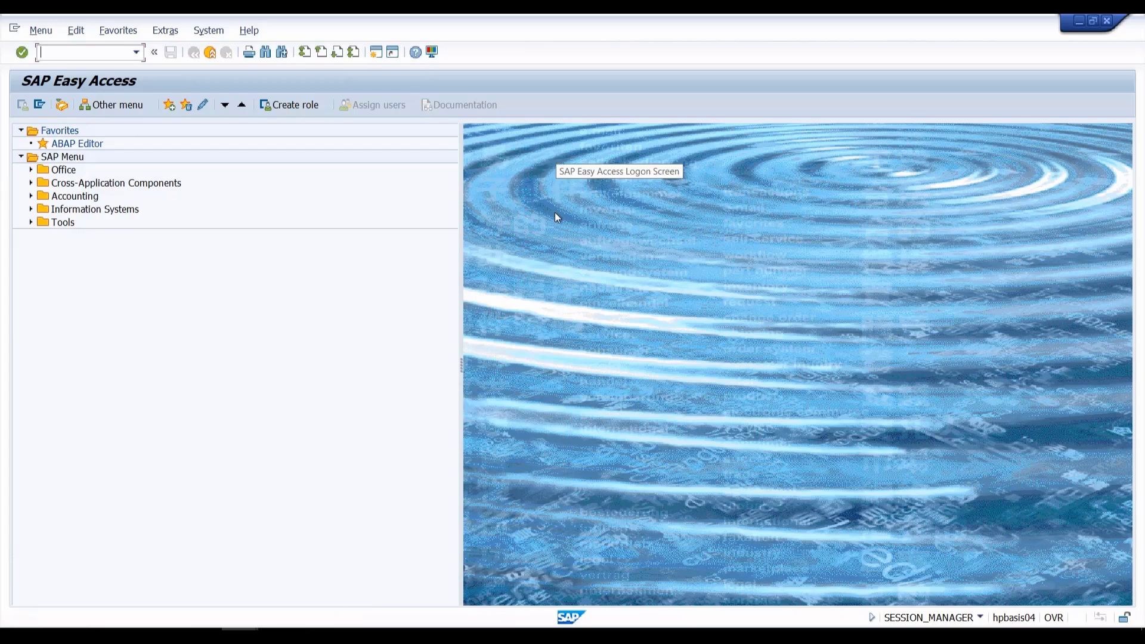